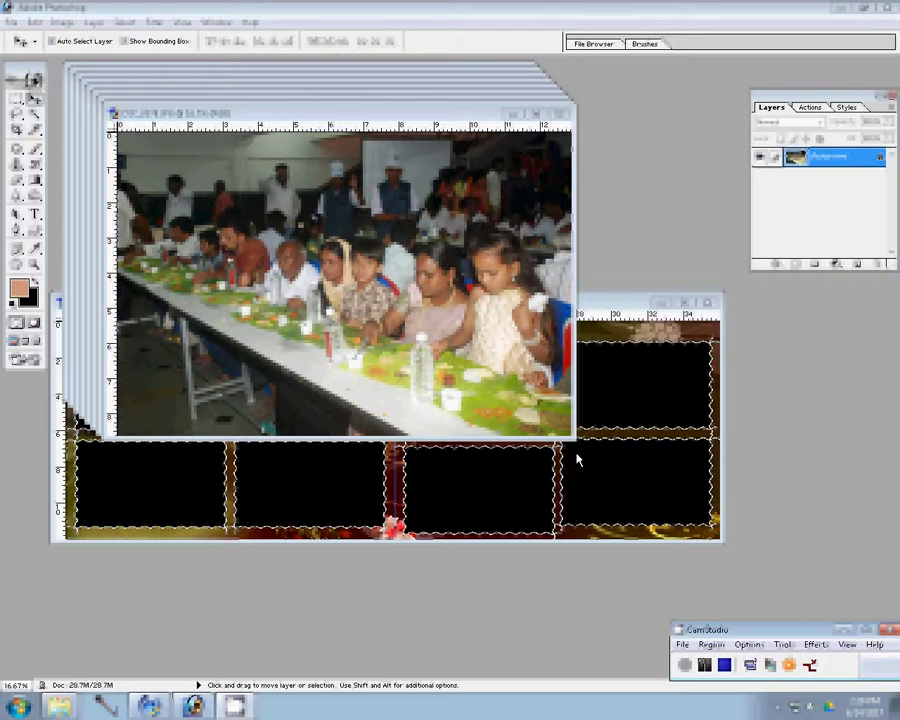
Reduce the dining-table photo's width to 2472 and dismiss the locked-layer warning
click(34, 22)
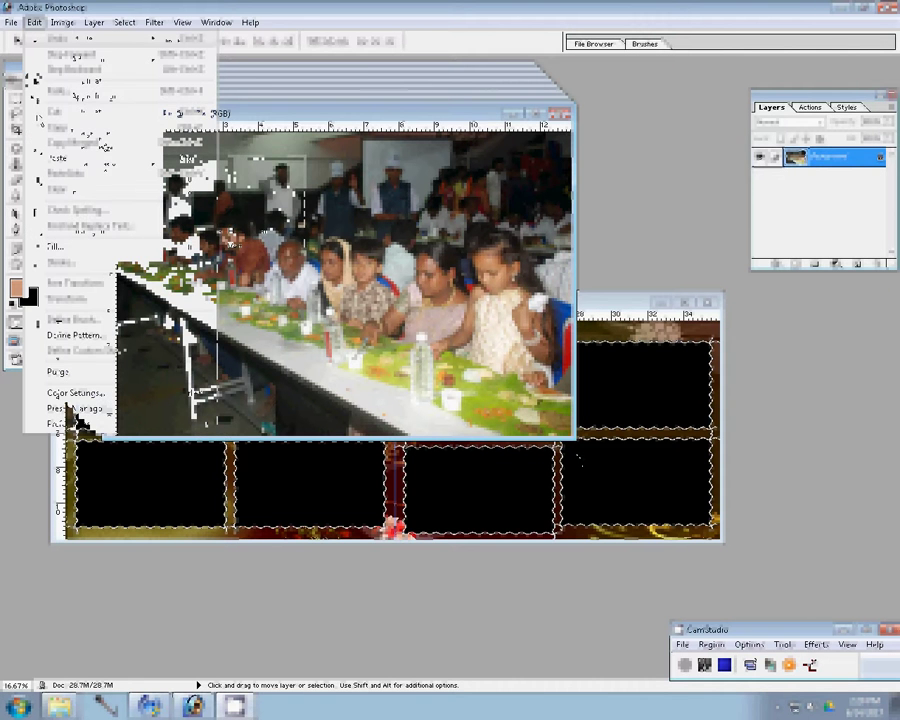
key(Escape)
key(ctrl+alt+i)
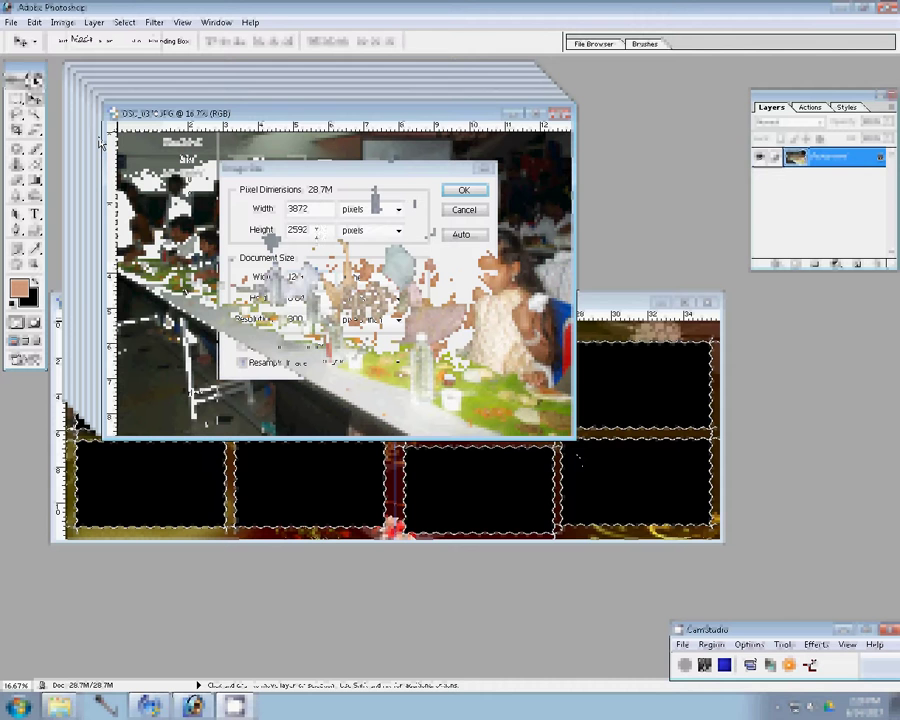
text(2472)
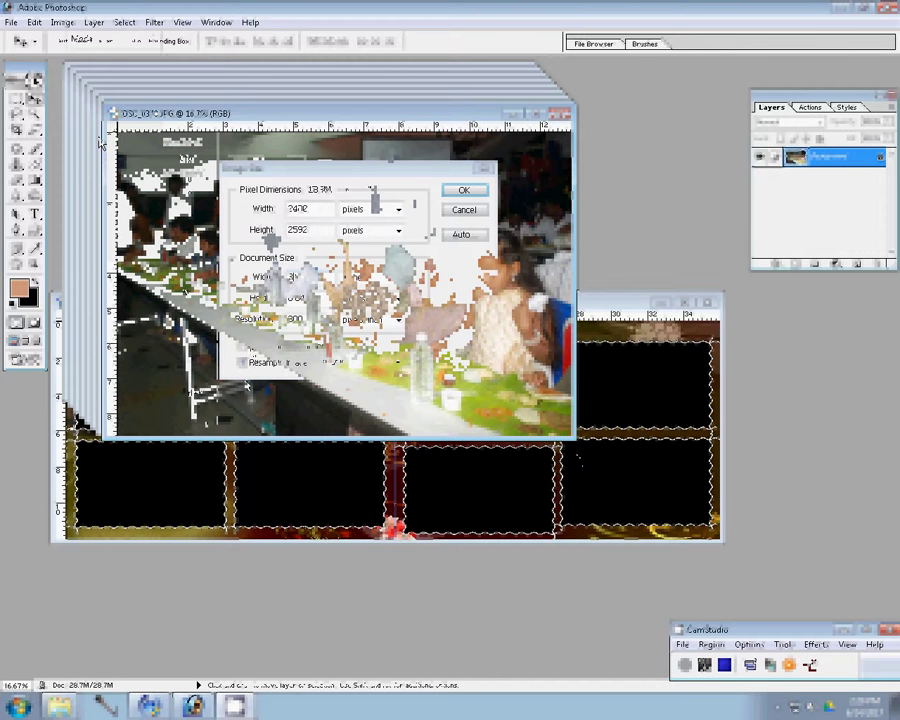
click(464, 208)
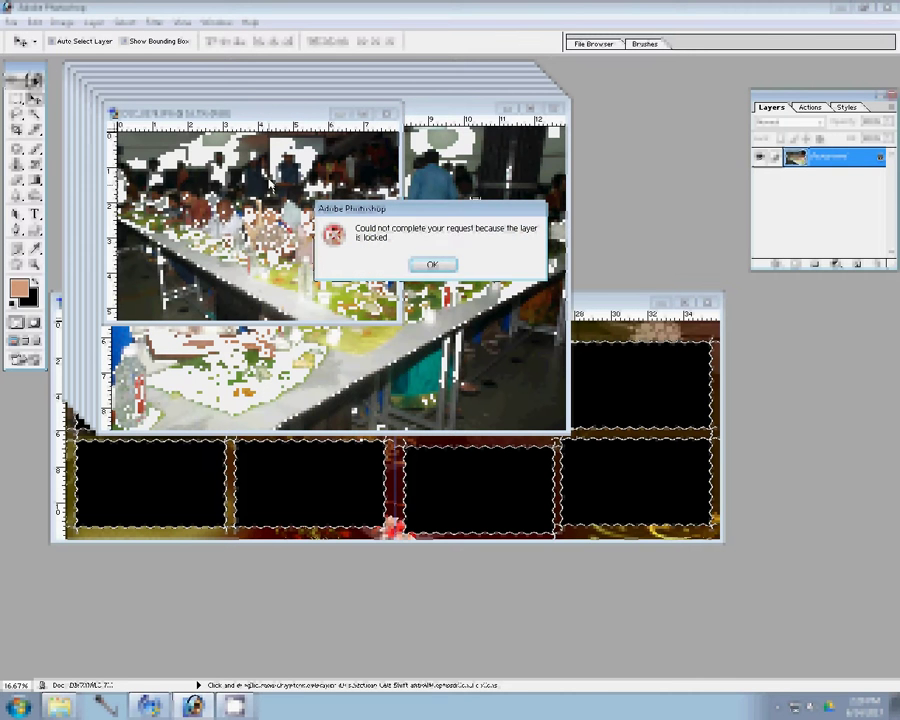
click(426, 262)
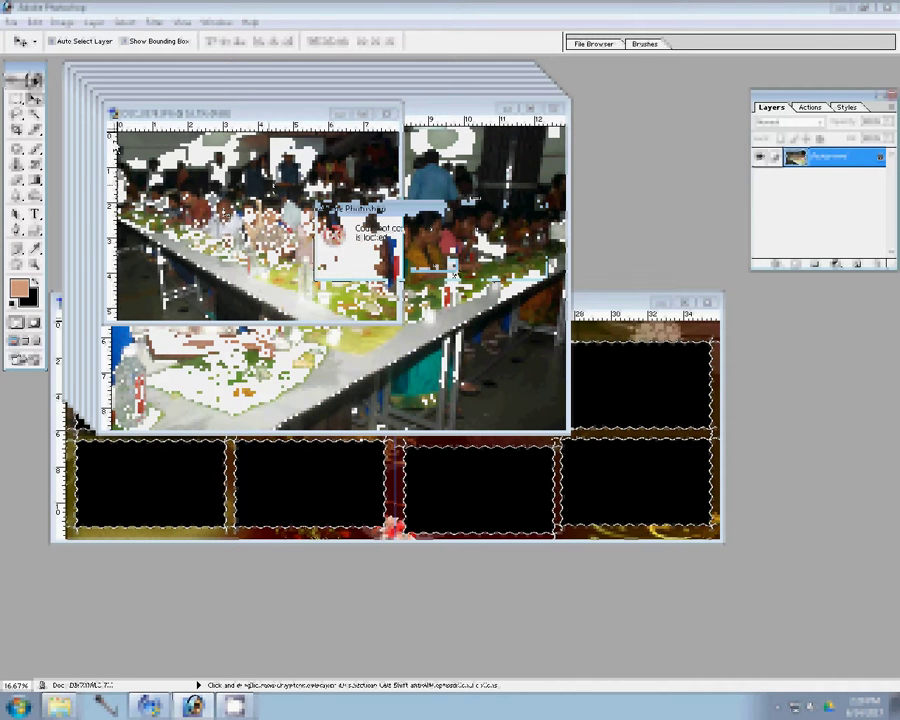
Copy the resized photo and paste it into the Magic Wand–selected top-right frame
click(124, 22)
click(148, 68)
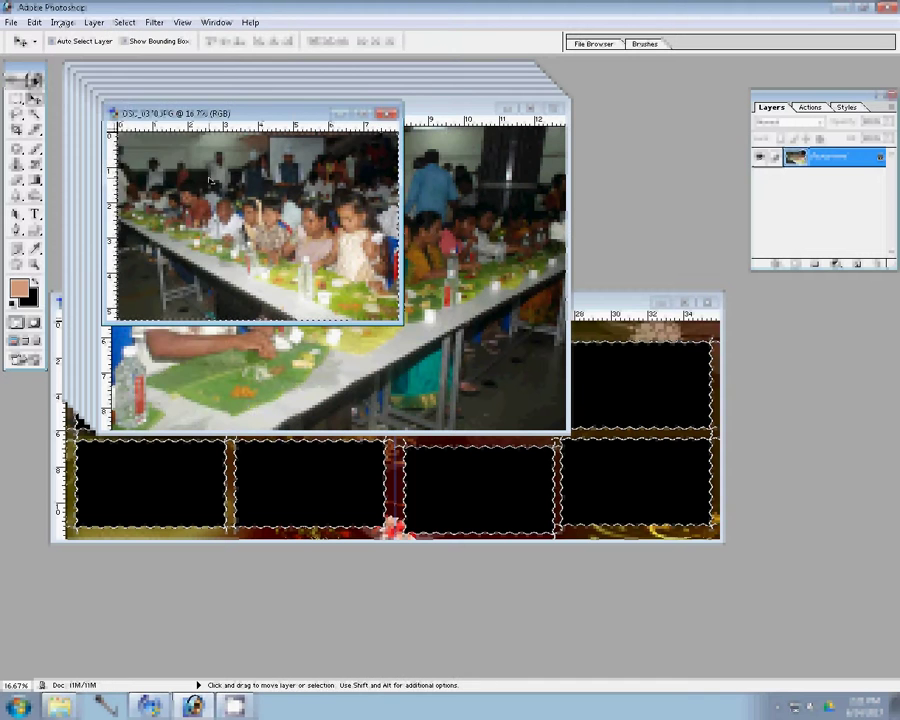
click(38, 23)
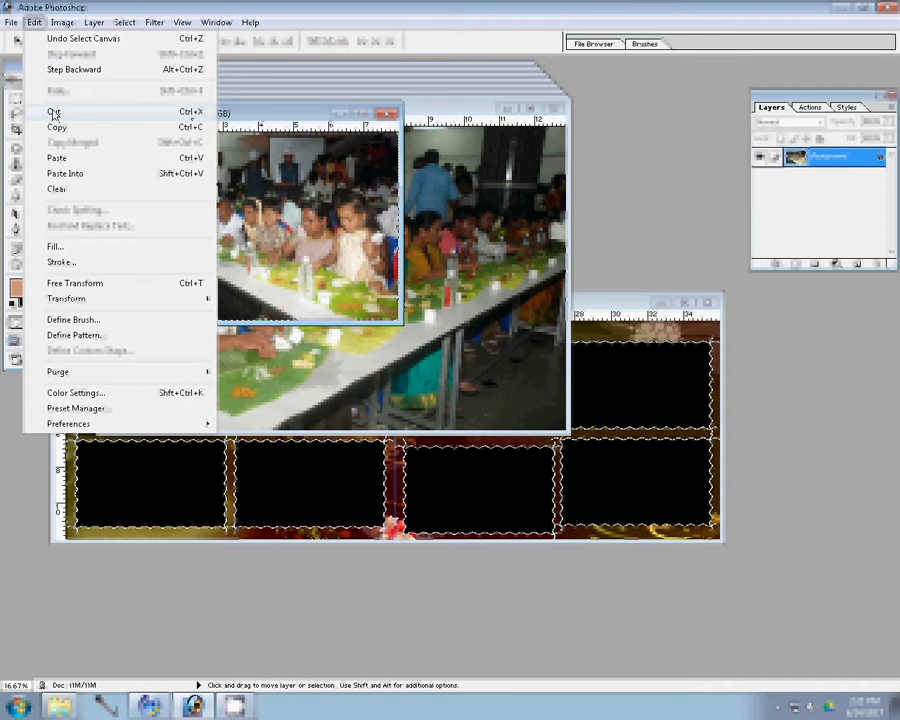
click(54, 115)
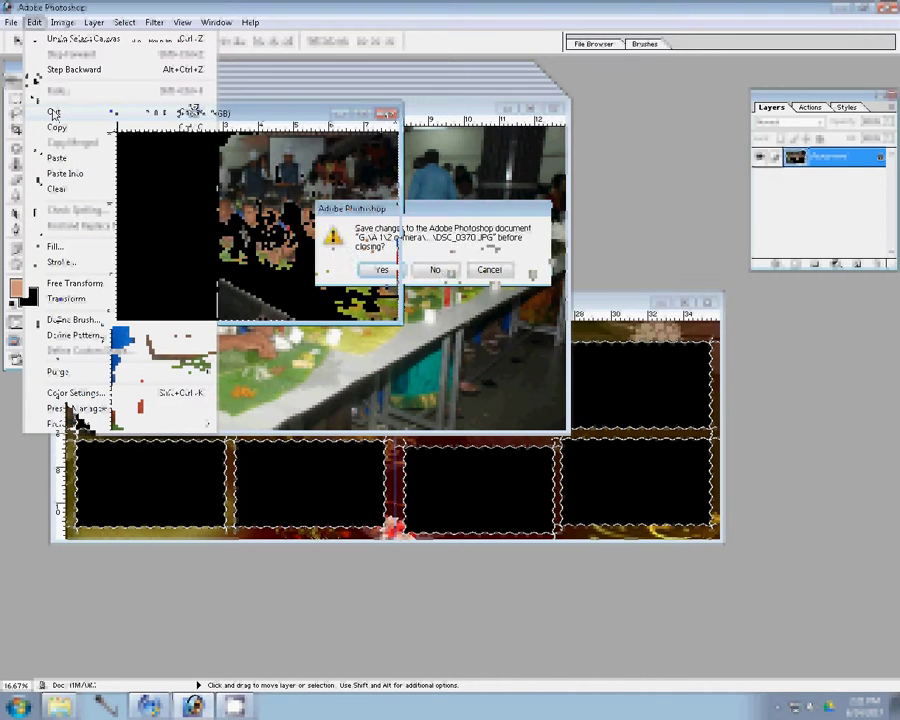
key(ctrl+v)
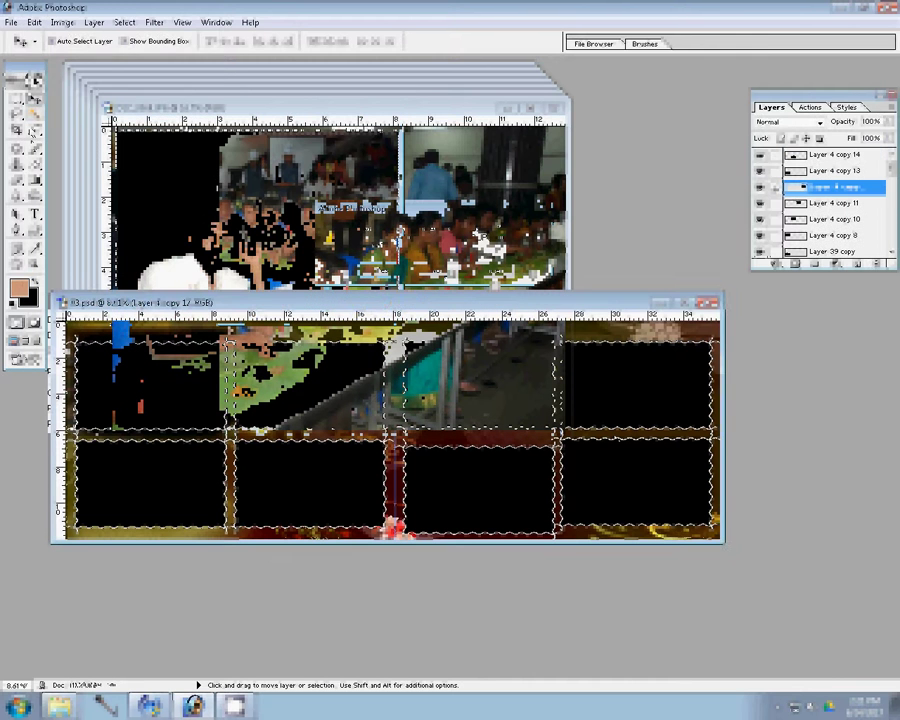
click(35, 116)
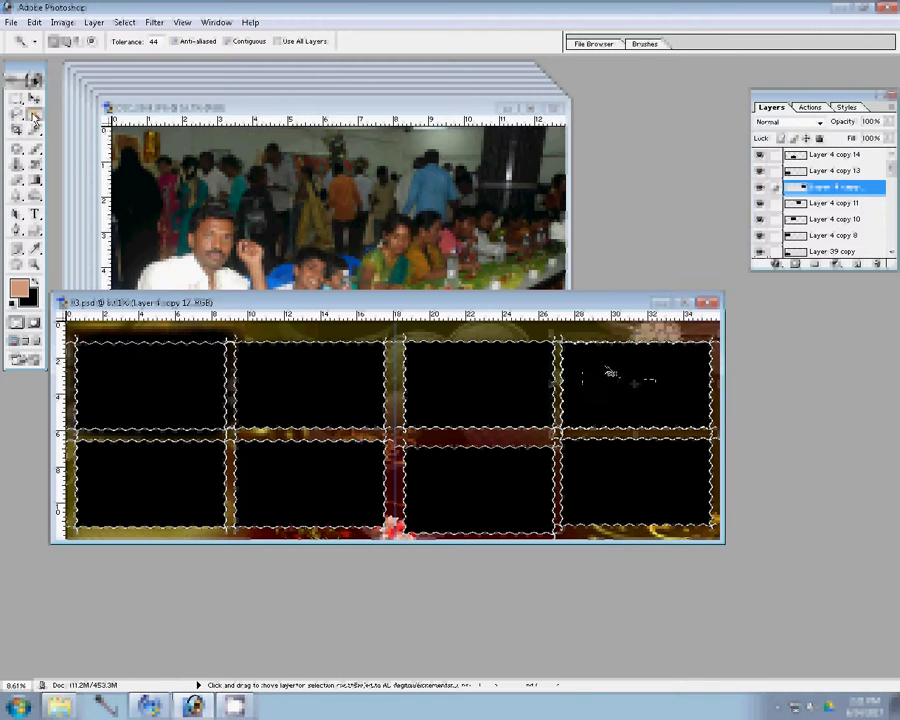
key(ctrl+shift+v)
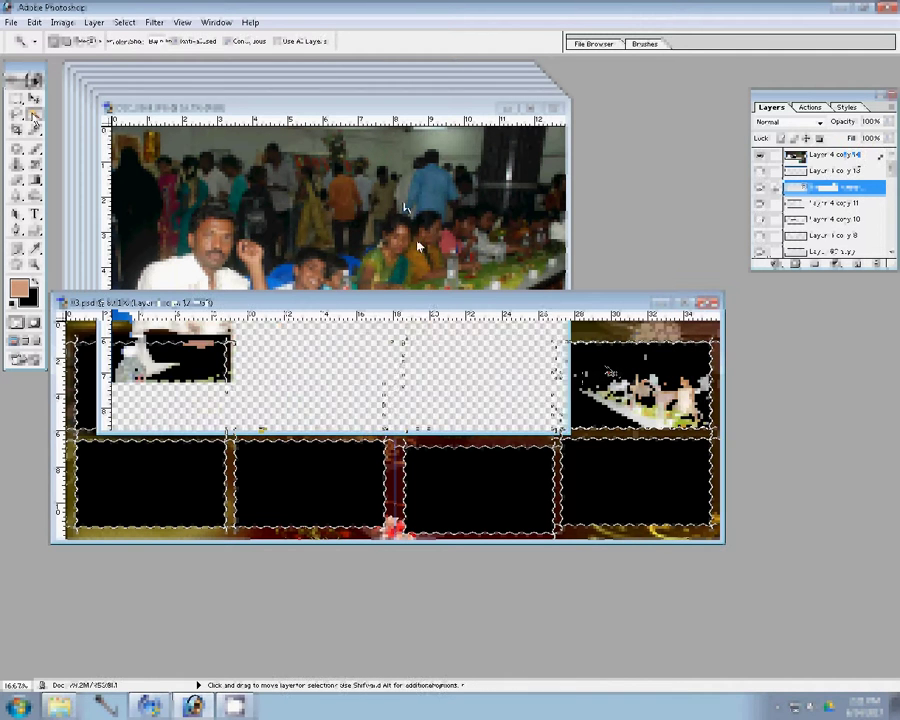
Resize the next event photo to a width of 1054
key(ctrl+alt+i)
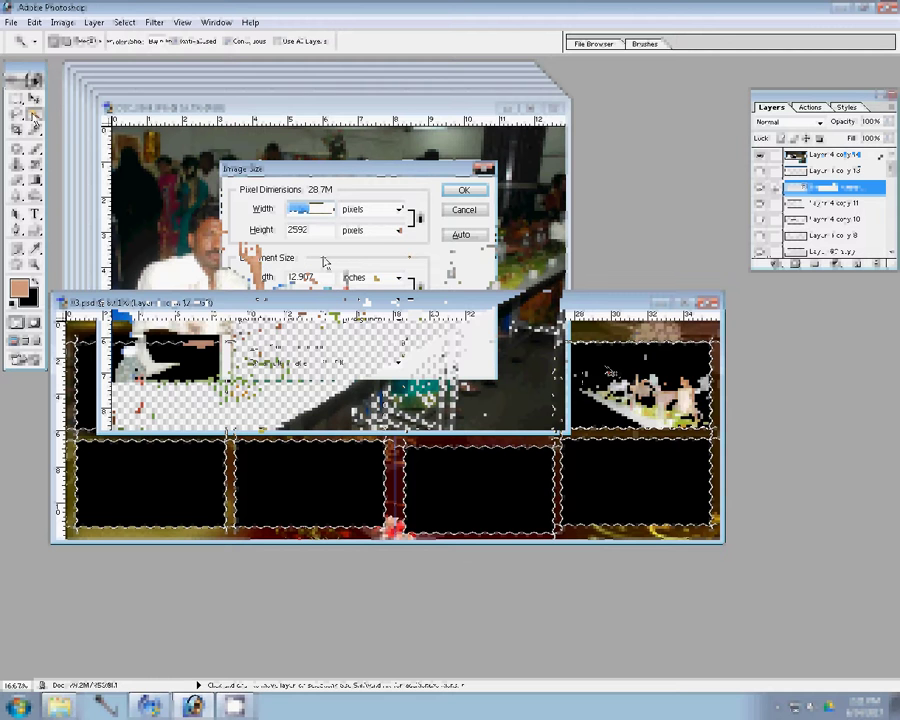
text(1054)
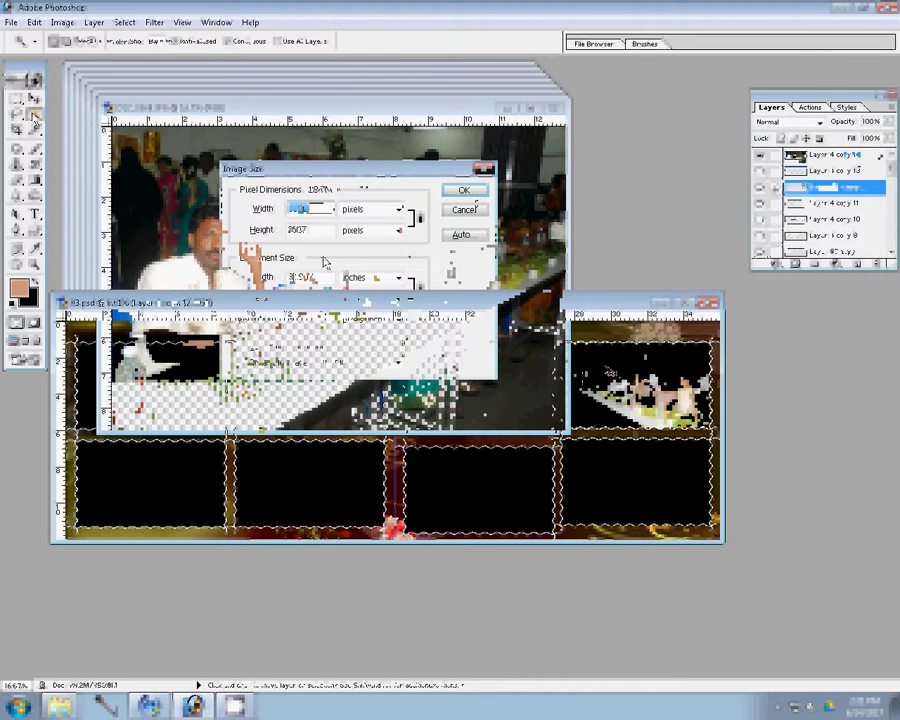
key(Return)
click(320, 206)
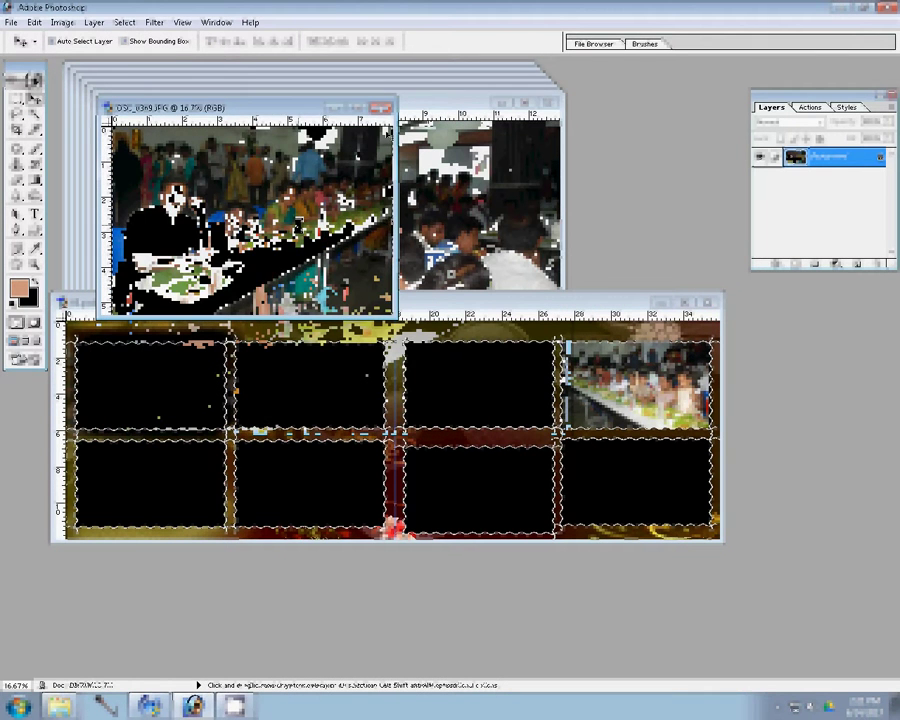
Close the source photo unsaved and paste an event photo into the bottom-right frame
key(ctrl+w)
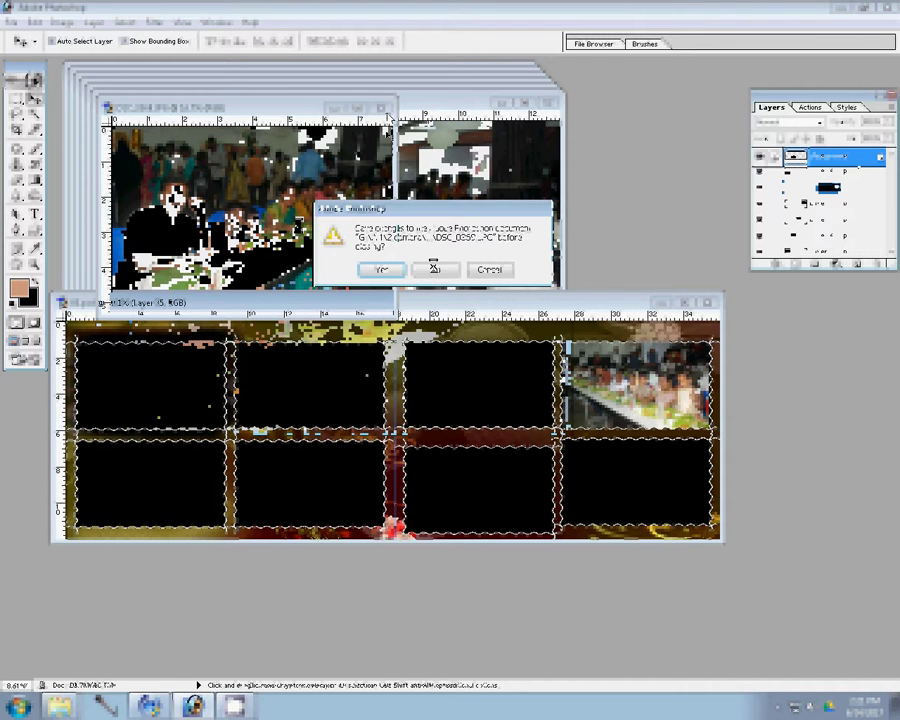
click(433, 268)
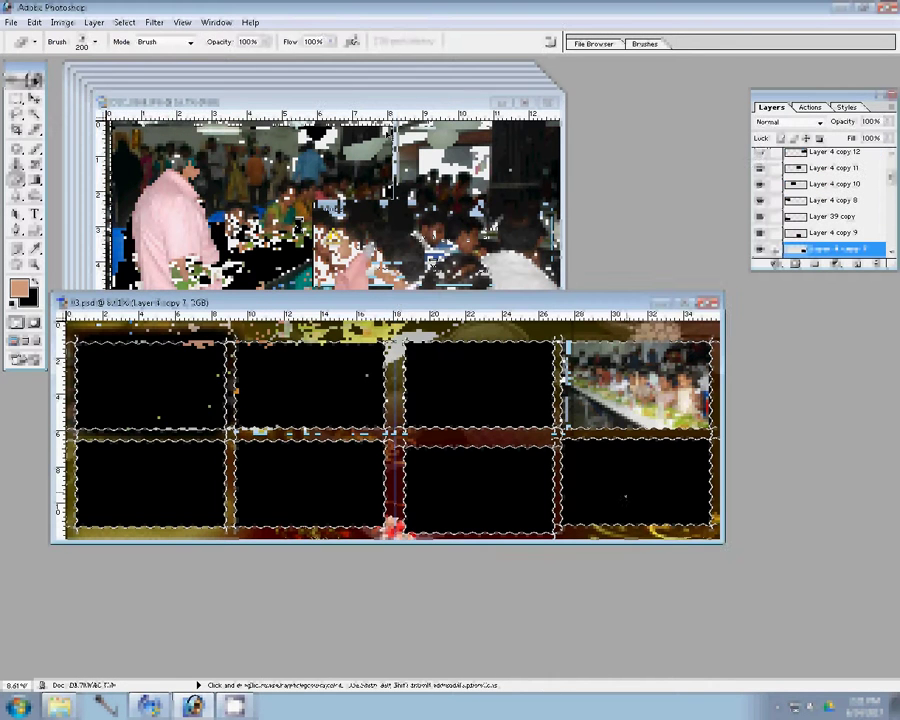
key(w)
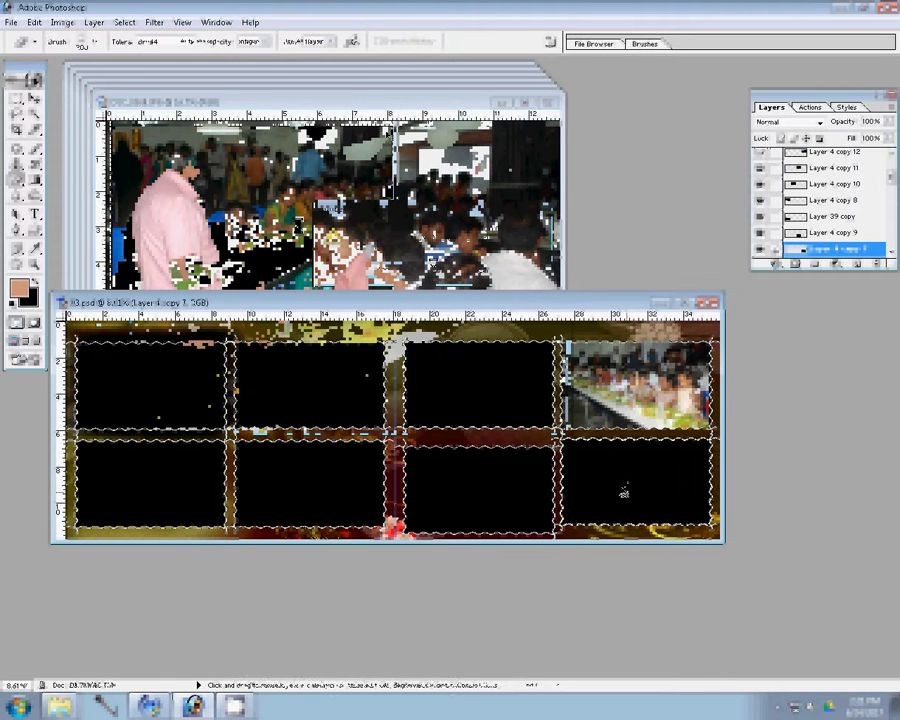
key(ctrl+shift+v)
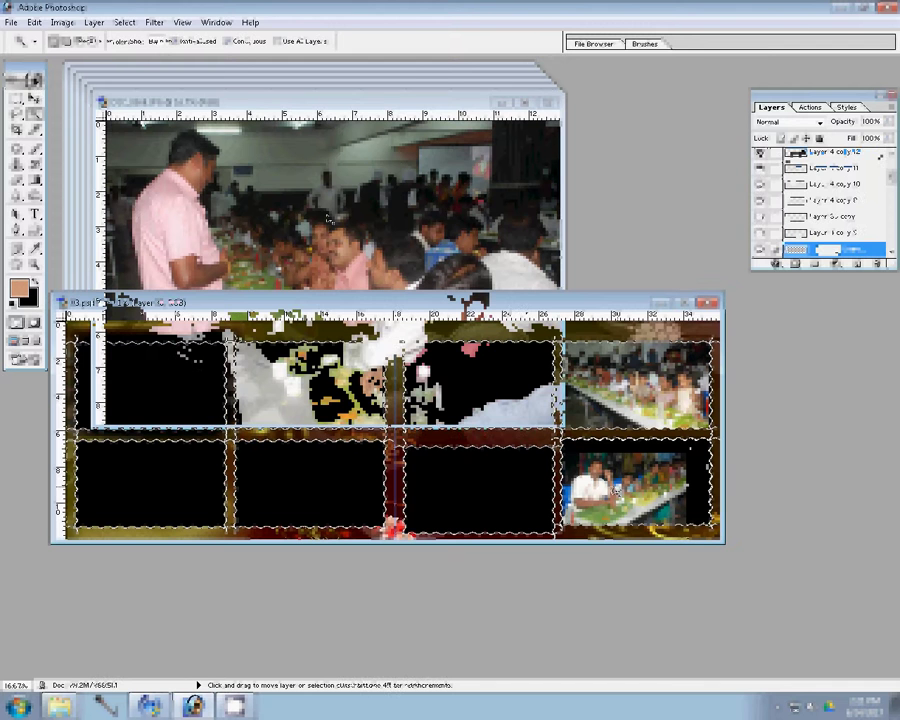
click(222, 186)
key(ctrl+alt+i)
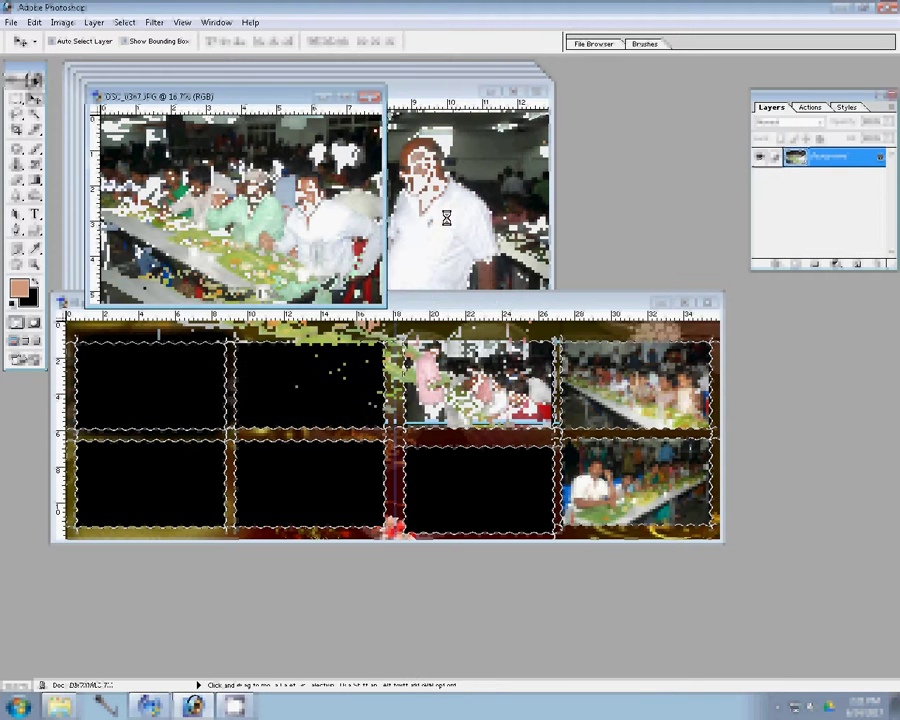
Paste the seated-diners photo into the third bottom frame and close DSC_0365.JPG without saving
click(369, 96)
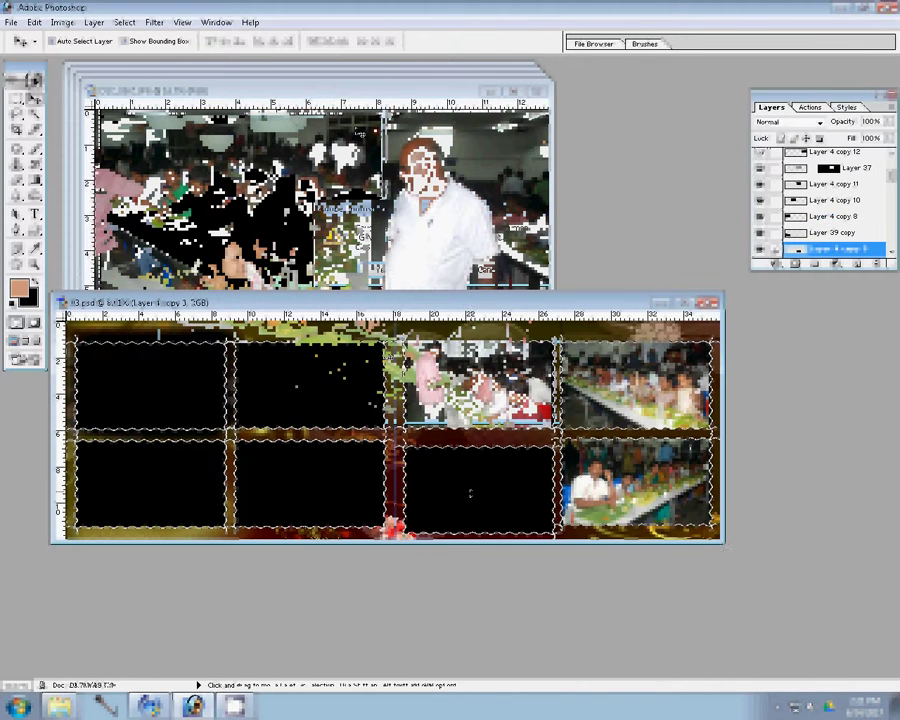
key(w)
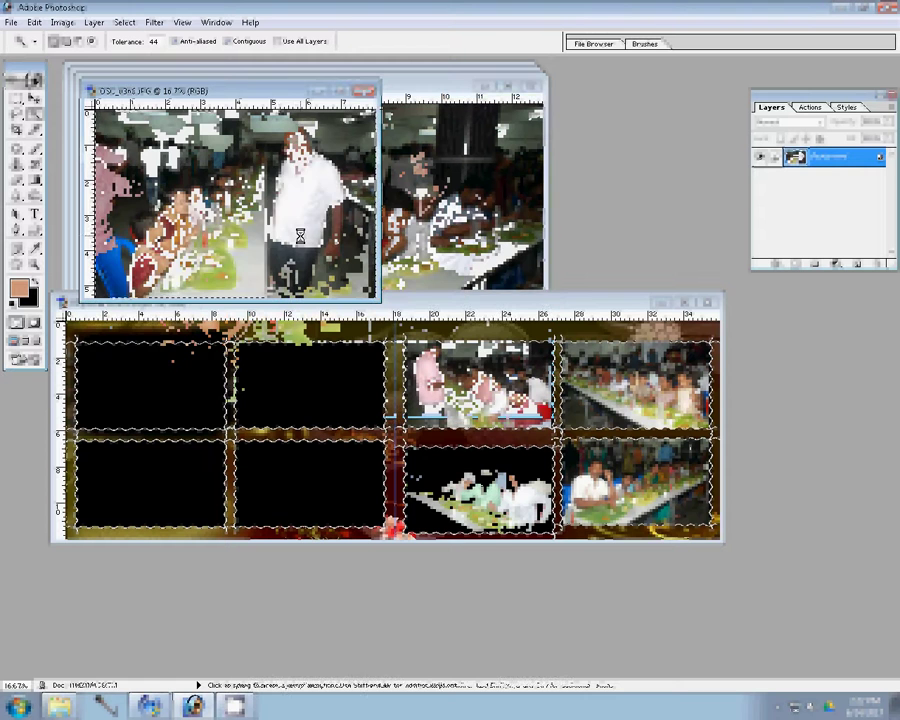
key(ctrl+w)
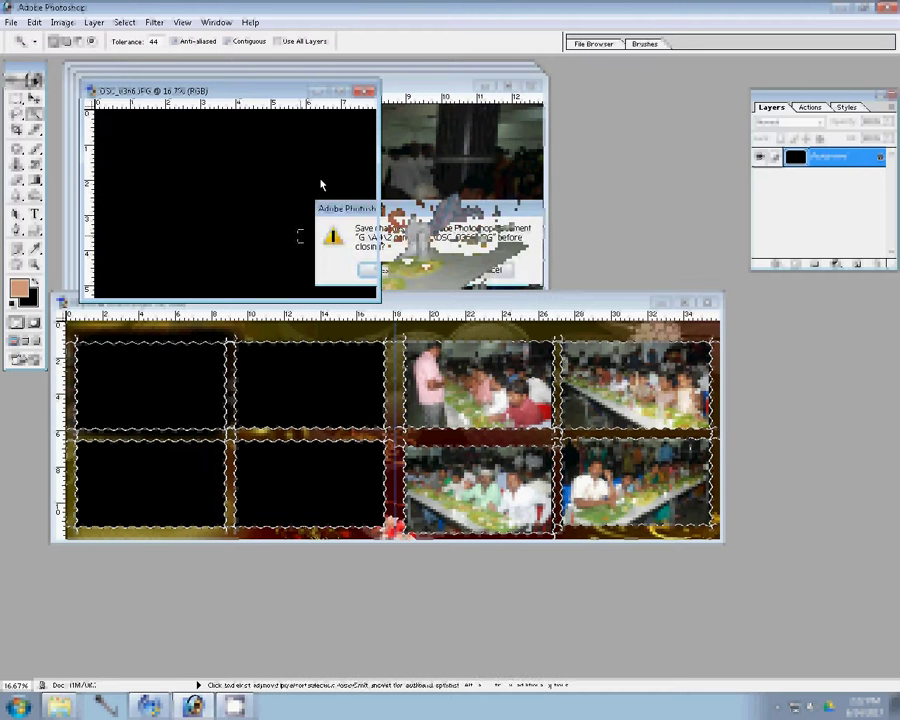
key(n)
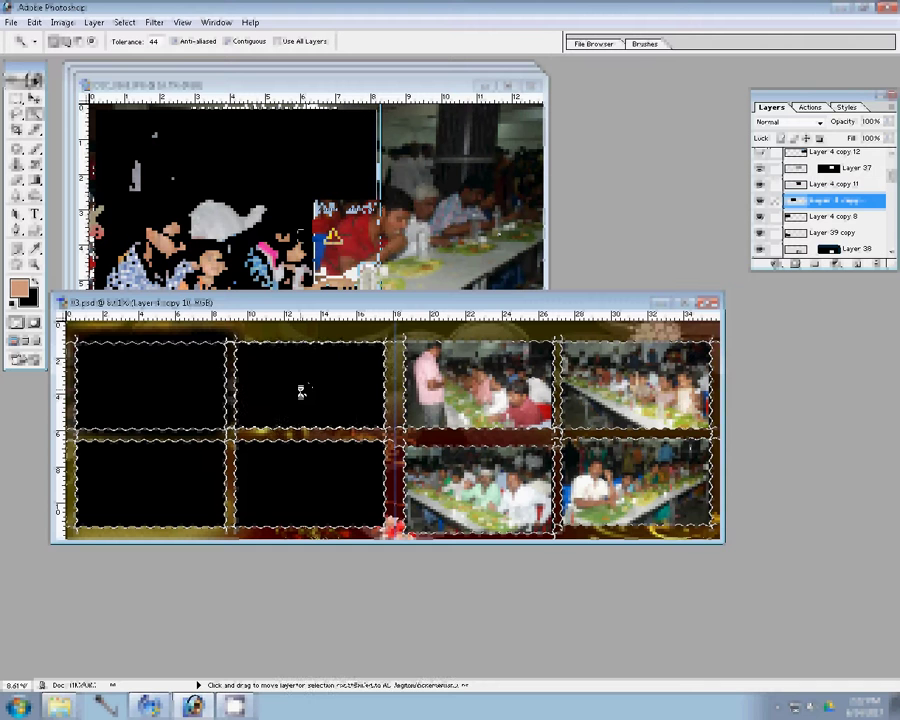
Move the man-in-white photo into the second top frame and resize the next photo
drag(300, 393, 386, 260)
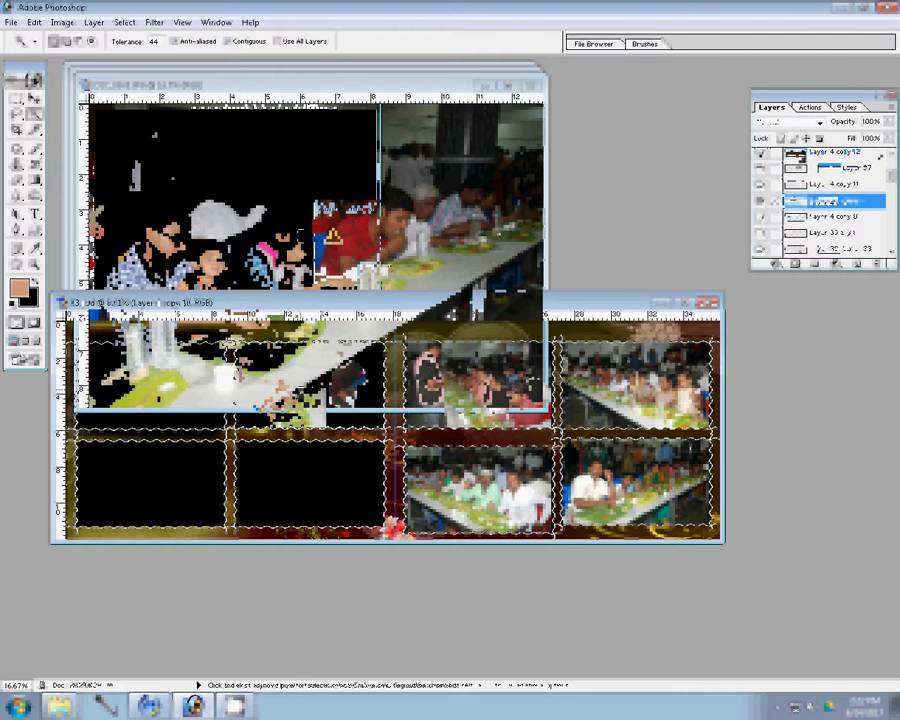
key(ctrl+alt+i)
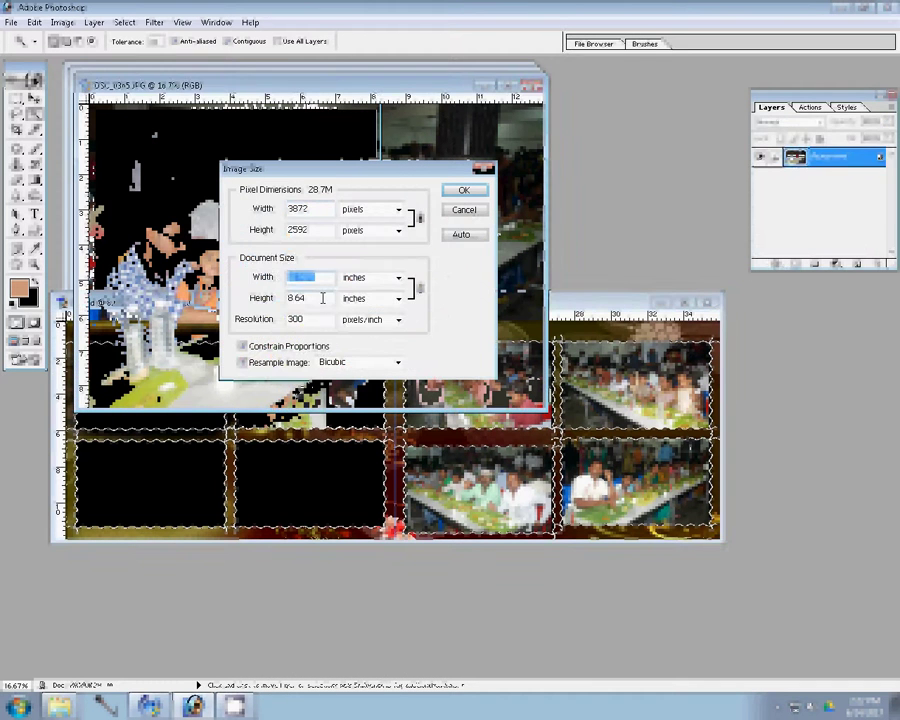
key(Return)
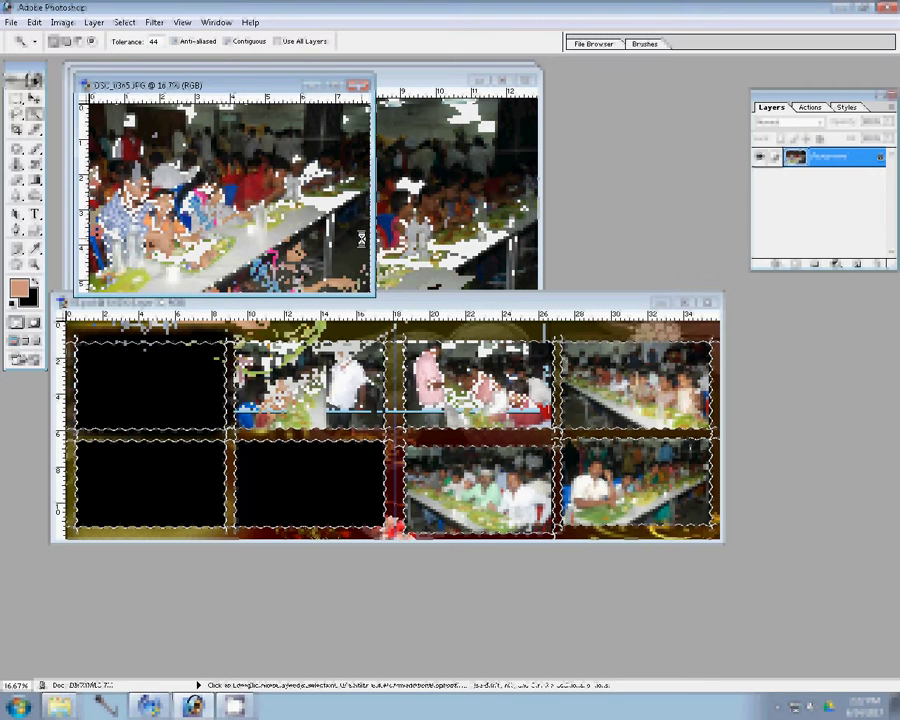
Close the source photo unsaved and position the new photo over the second bottom frame
click(363, 86)
key(n)
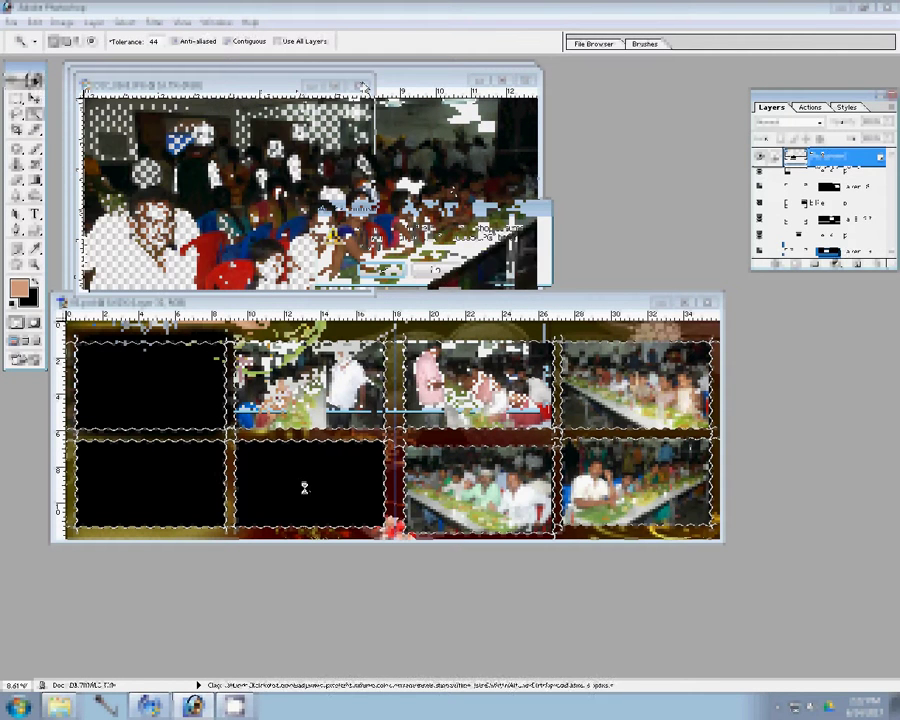
drag(305, 488, 230, 344)
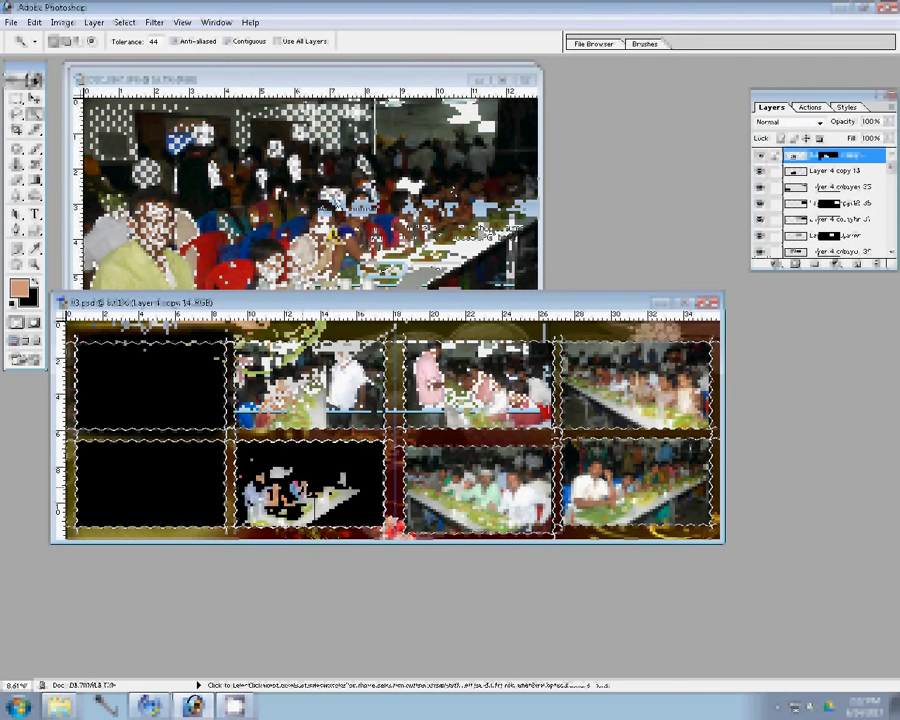
key(ctrl+alt+i)
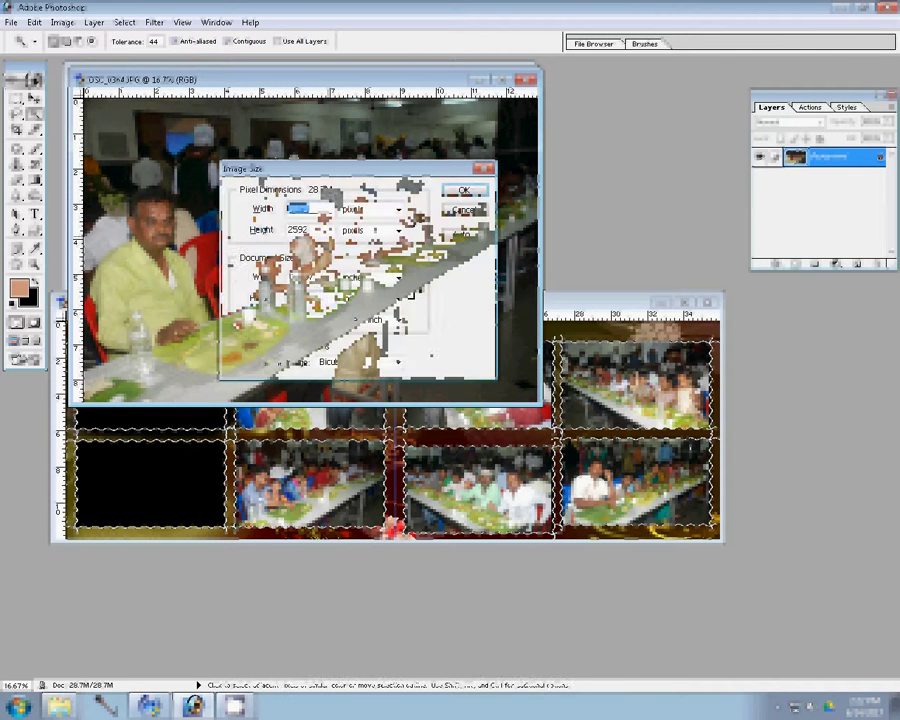
Resize the event photo to 8.23 inches wide
click(242, 362)
text(8.23)
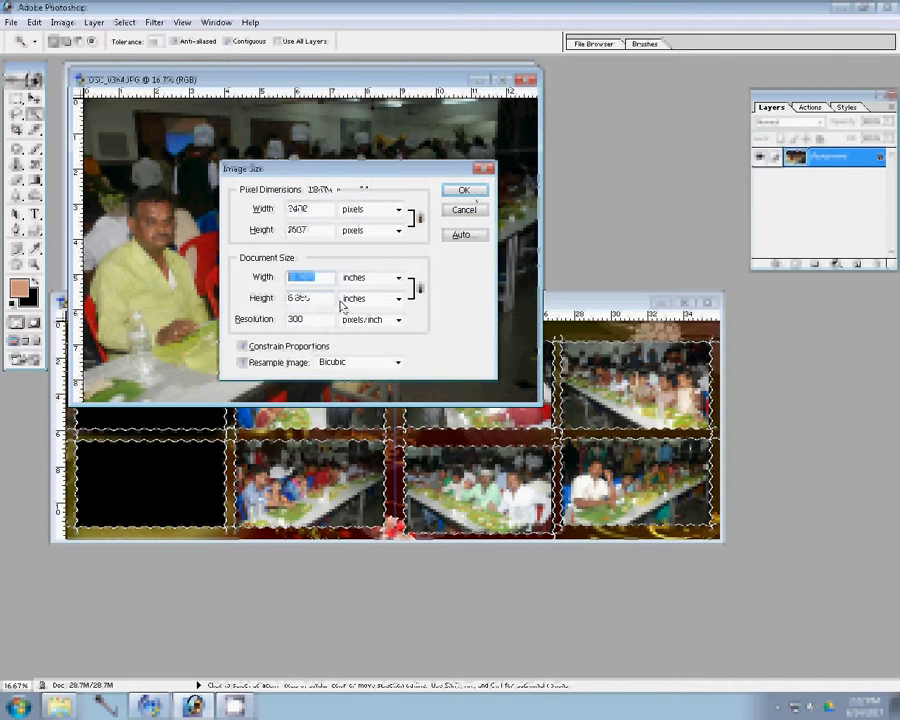
key(Return)
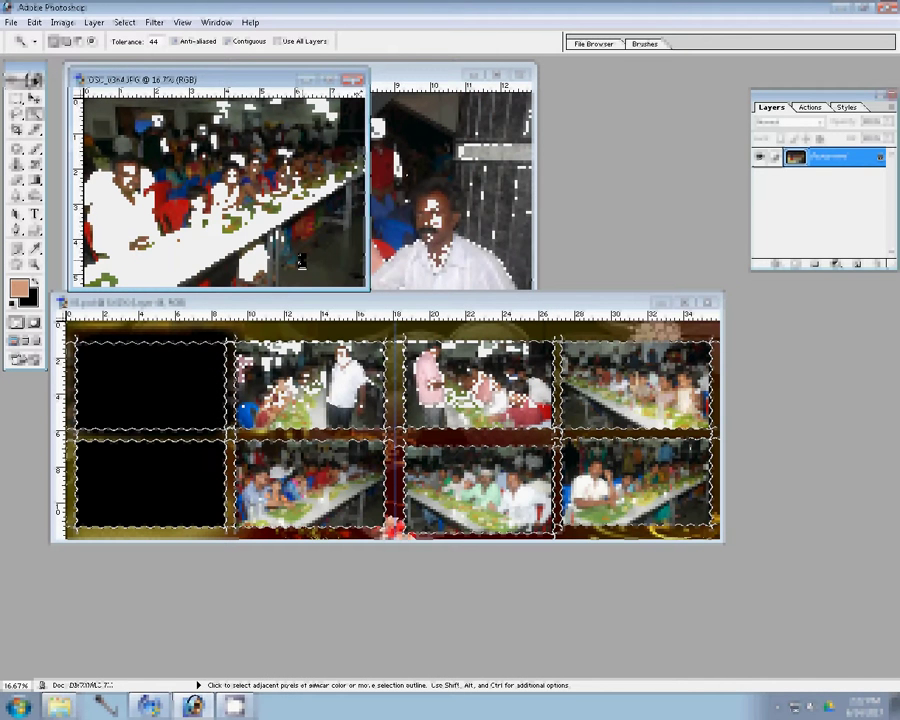
click(352, 79)
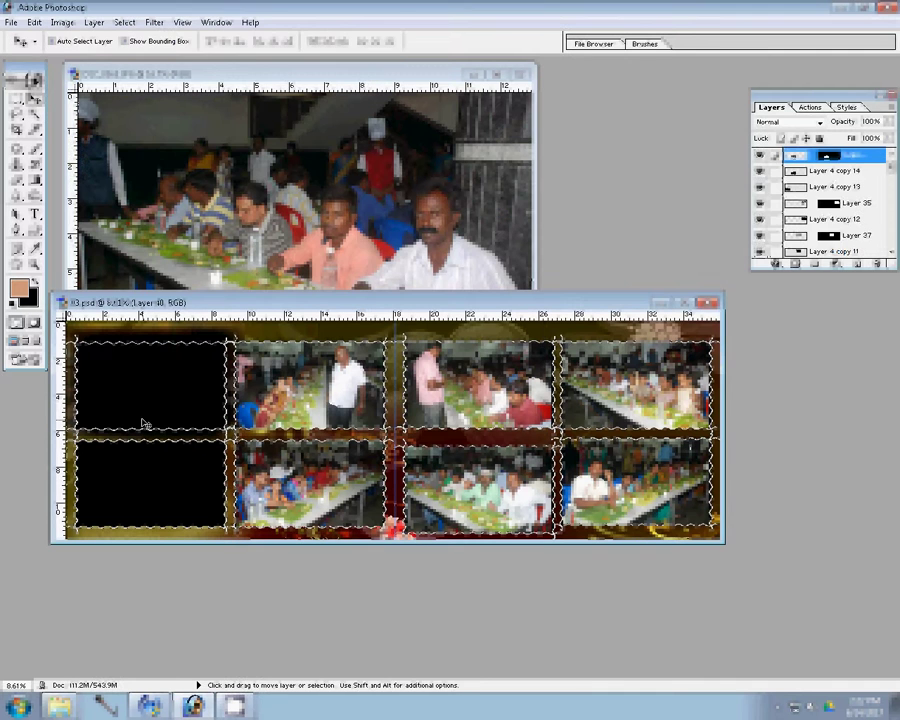
Paste photos into the empty top-left and bottom-left frames, discarding changes to the source photo
key(w)
ctrl+click(136, 390)
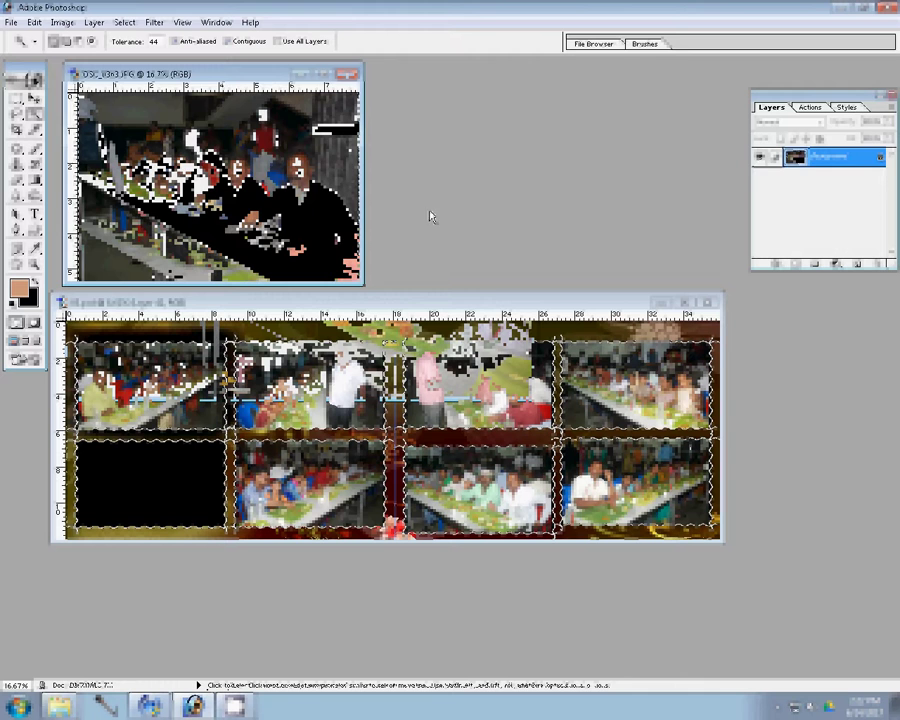
click(344, 78)
click(446, 271)
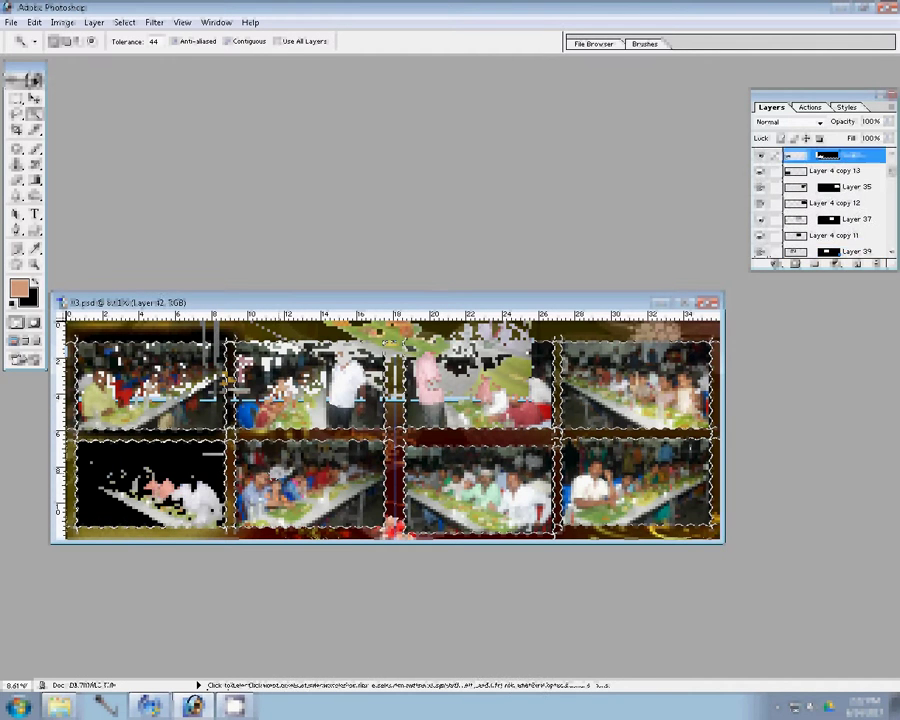
key(v)
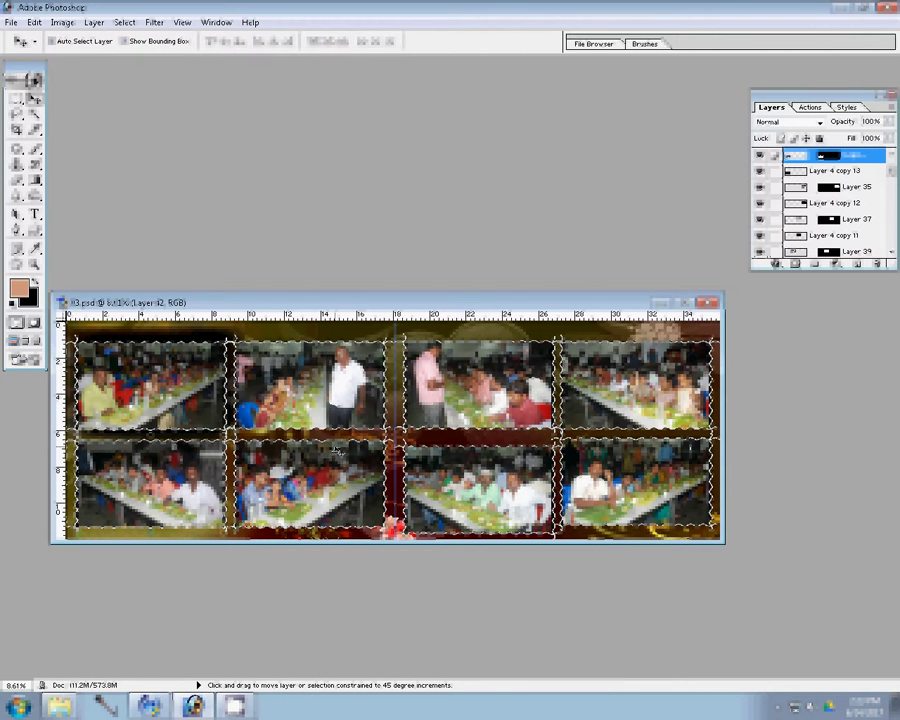
key(ctrl+shift+s)
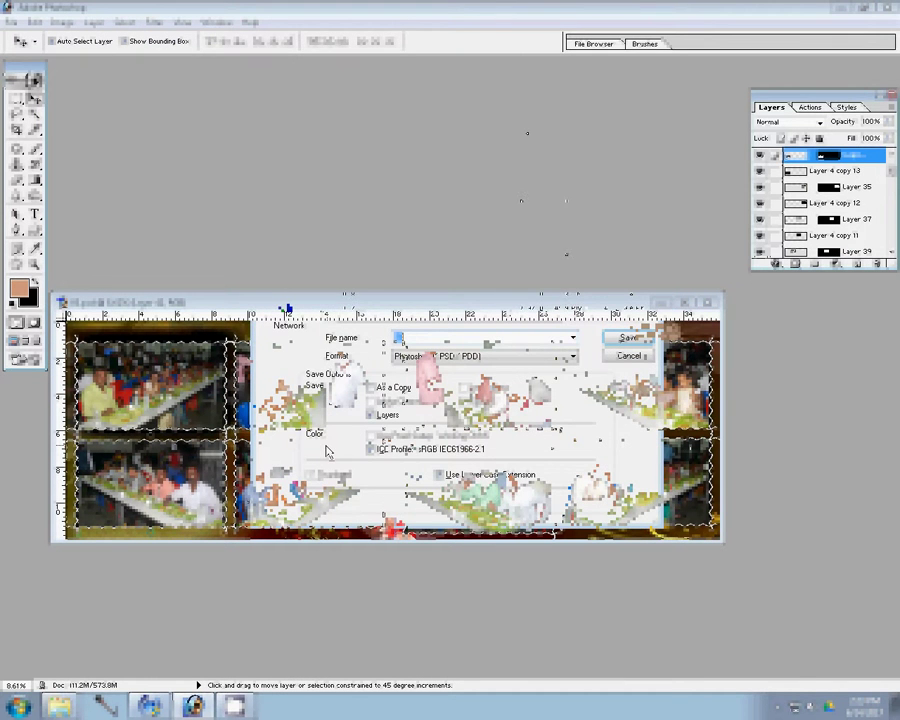
Save the album page as a Photoshop PSD named 1 in the 00 folder
click(300, 283)
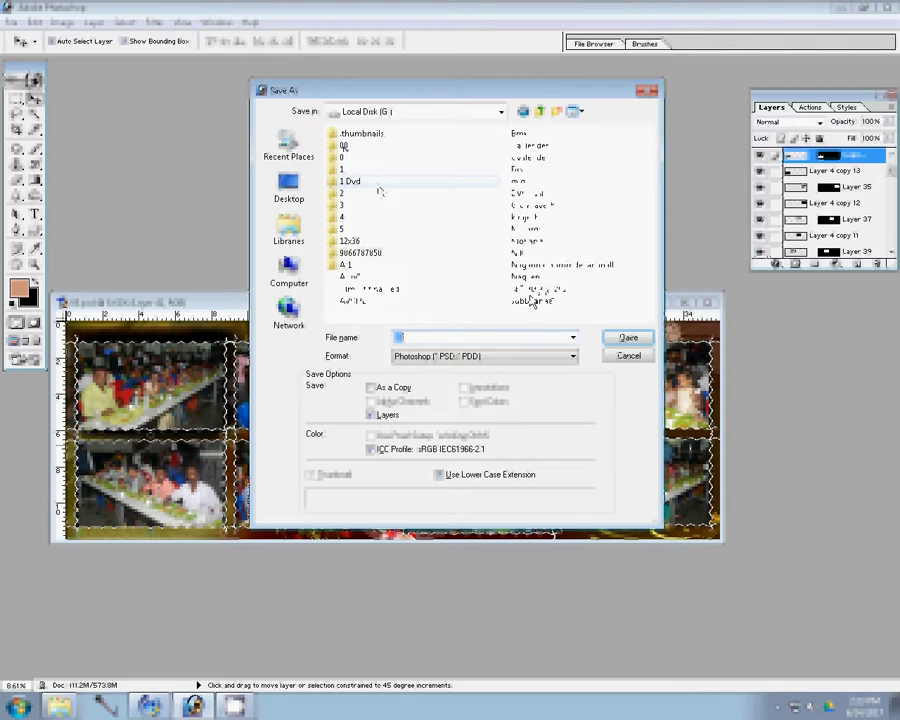
text(03)
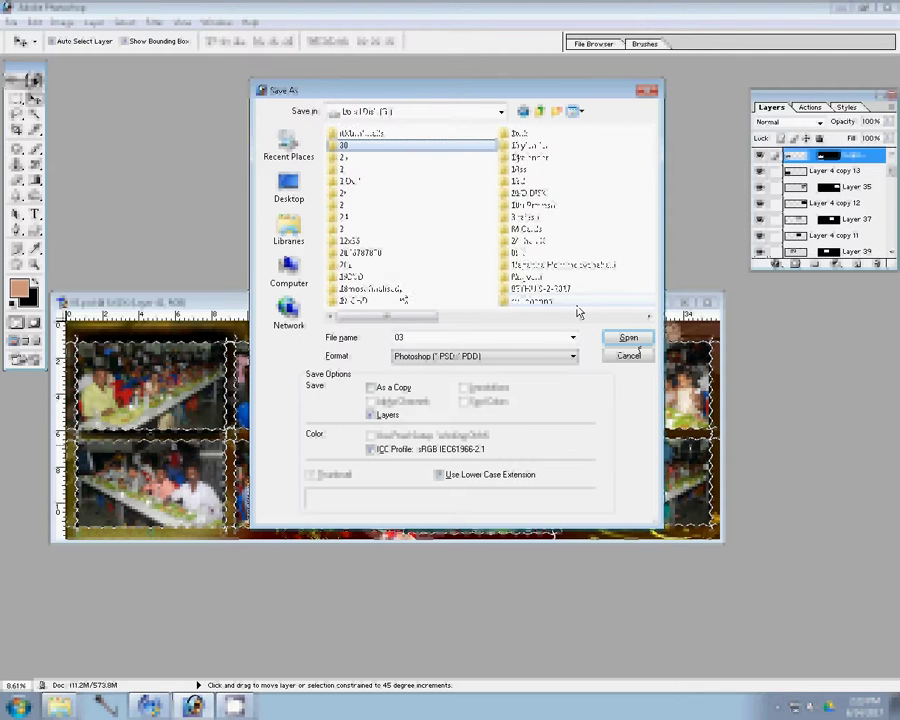
key(Return)
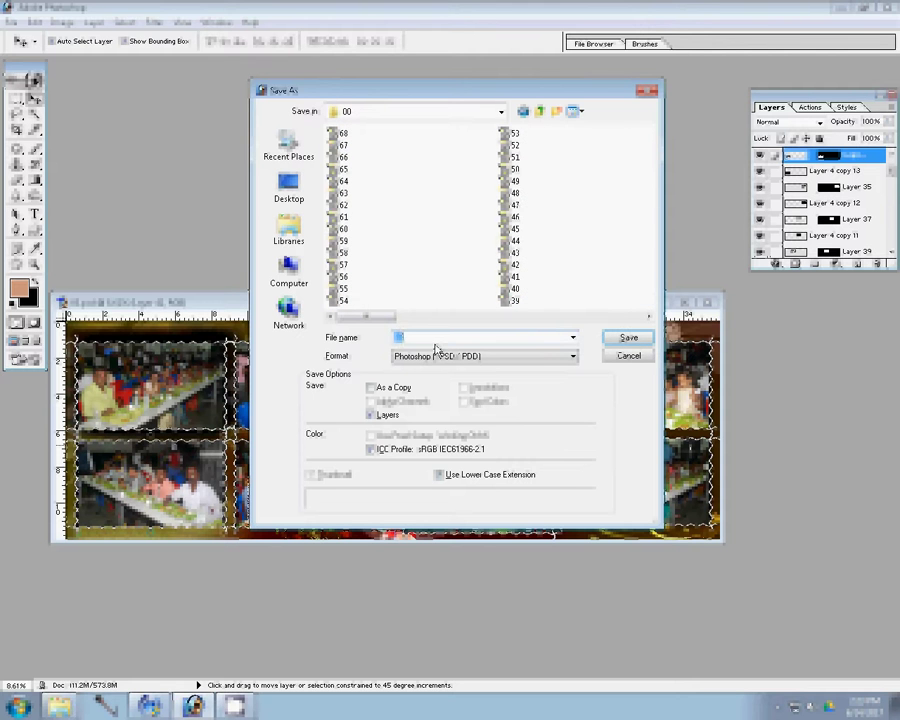
text(1)
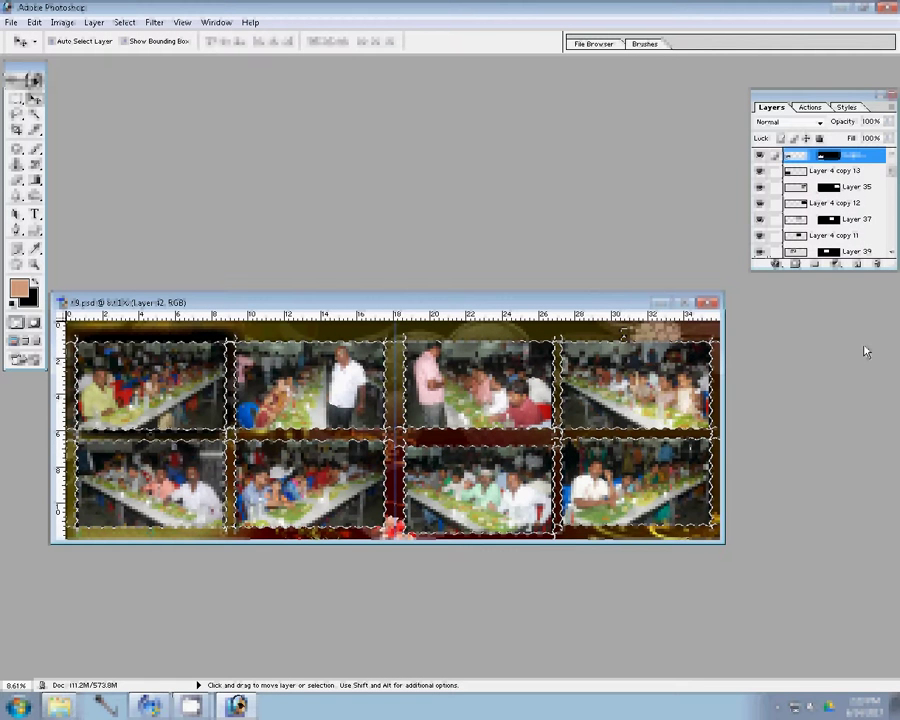
Close the album page and move photos DSC_0363–DSC_0370 out of the k folder
click(712, 304)
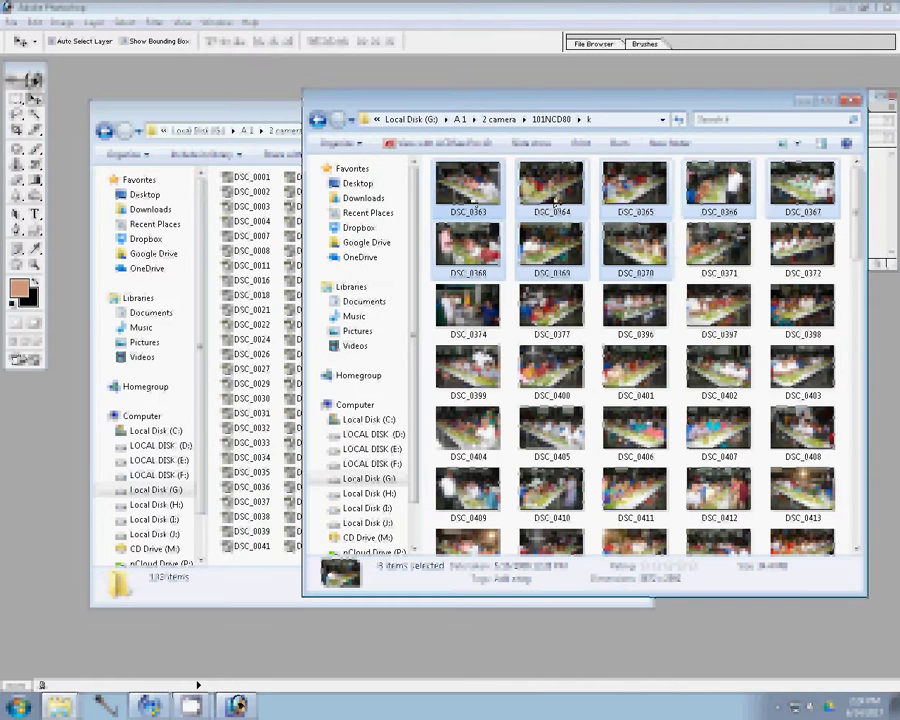
drag(555, 200, 246, 352)
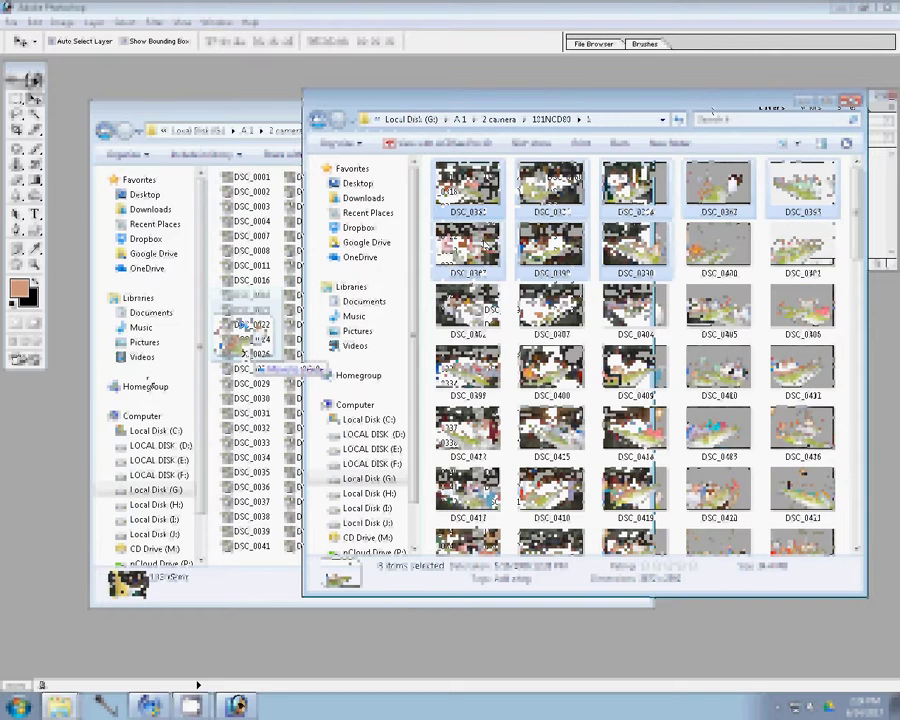
click(153, 706)
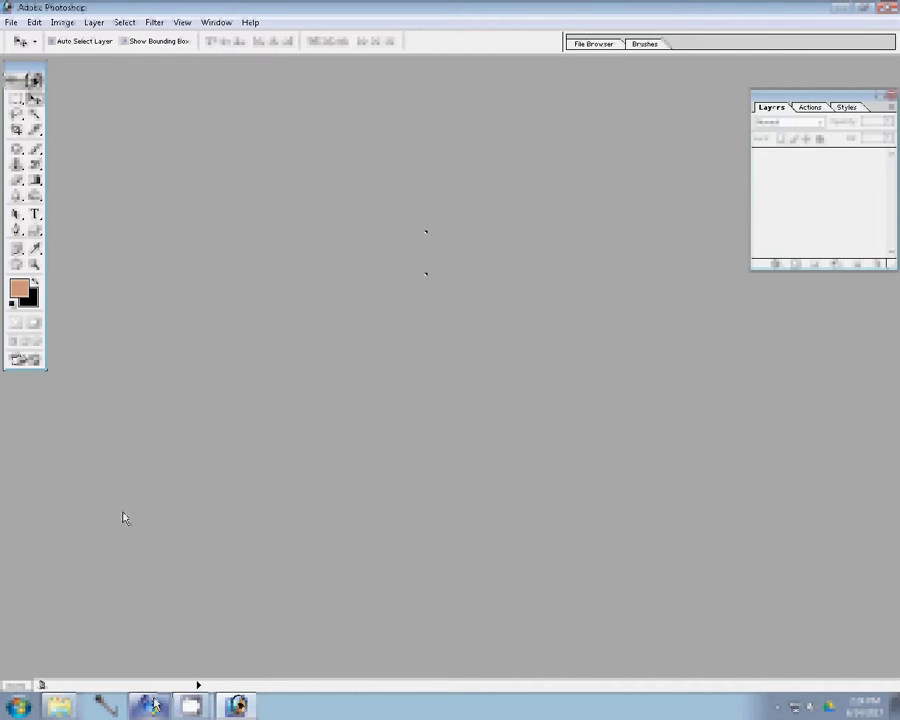
Create a white Untitled-1 page from the 8x10 preset, 10 inches high at 300 pixels/inch
key(ctrl+n)
click(352, 210)
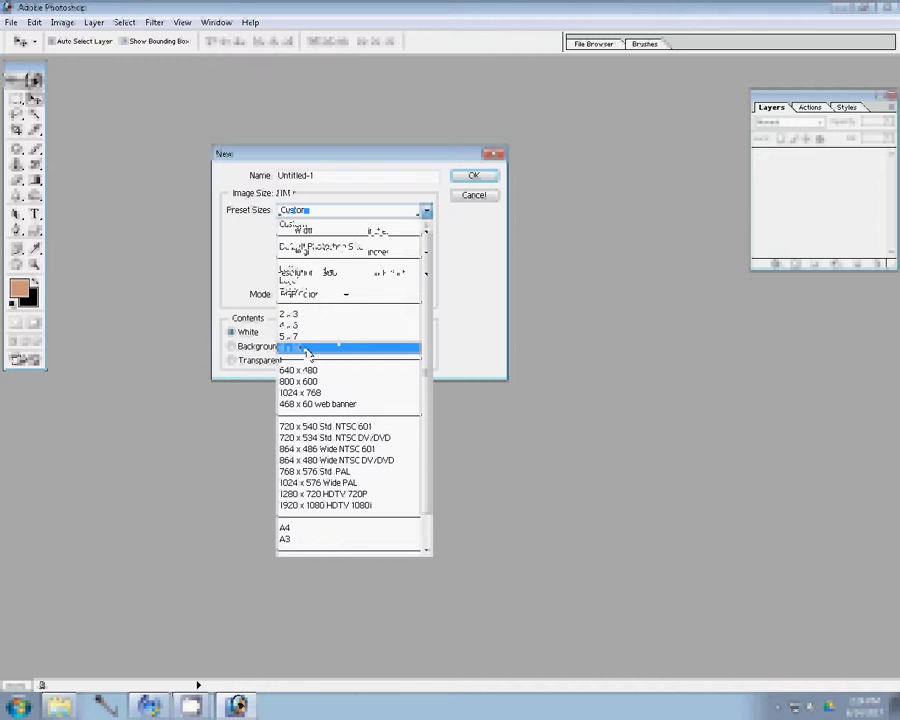
click(307, 348)
text(3)
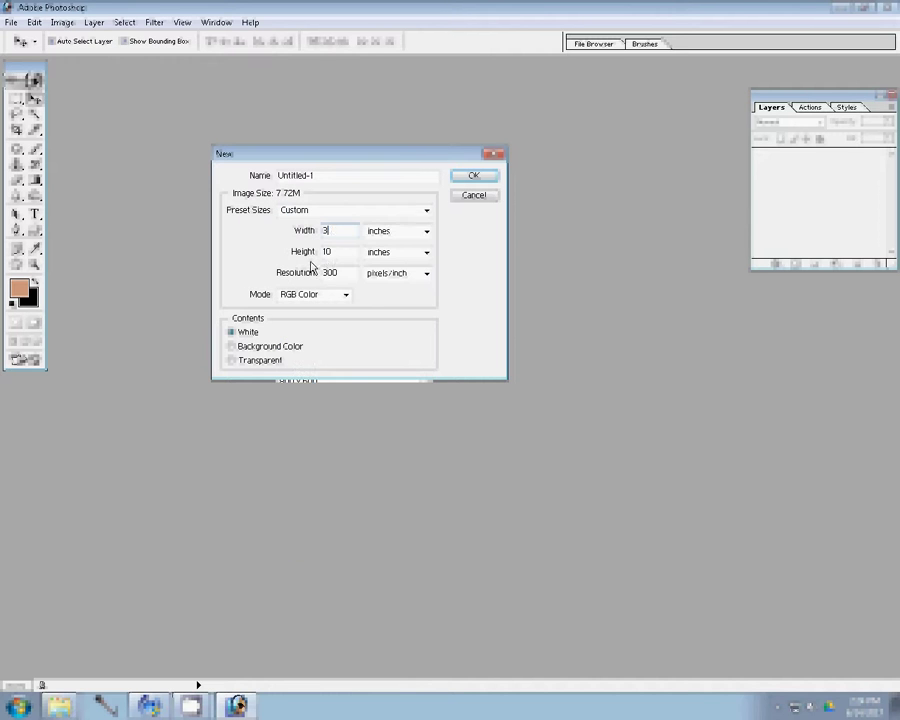
text(.)
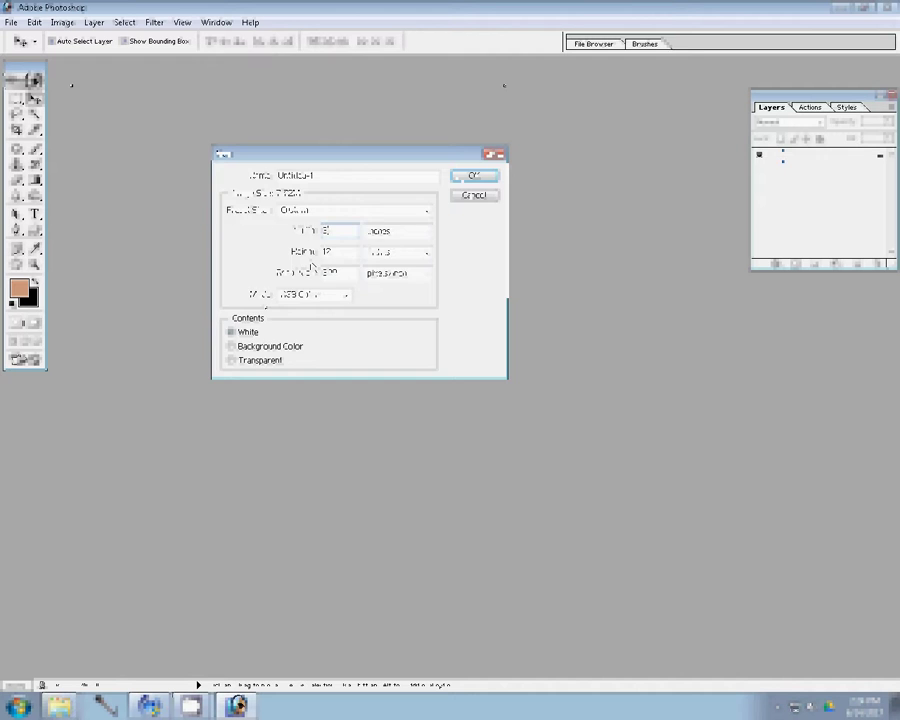
key(Return)
drag(489, 72, 476, 372)
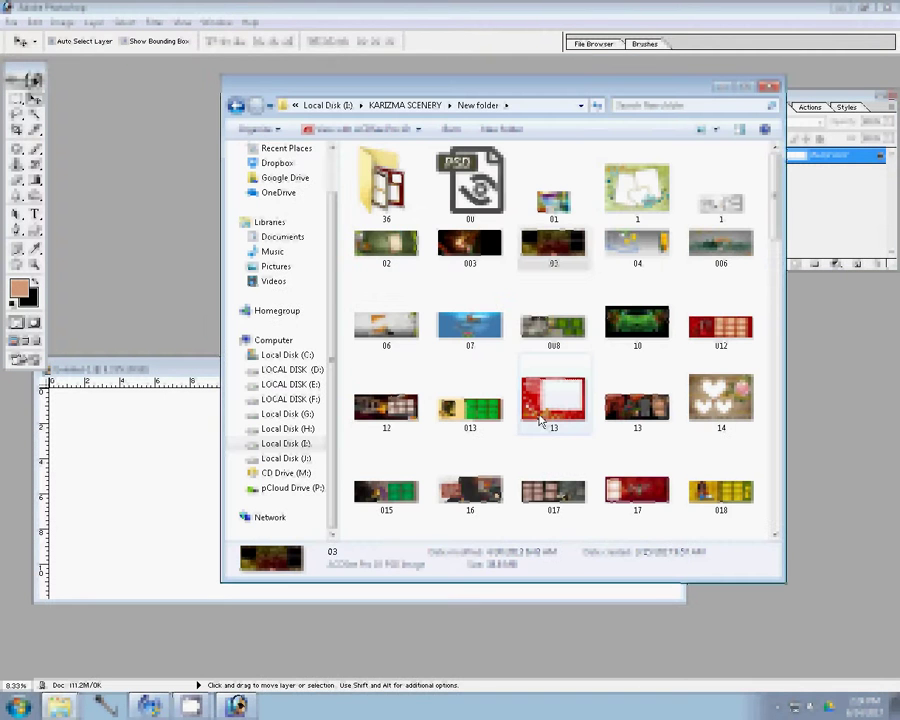
Open sunflower template 04 from KARIZMA SCENERY > New folder
double_click(540, 421)
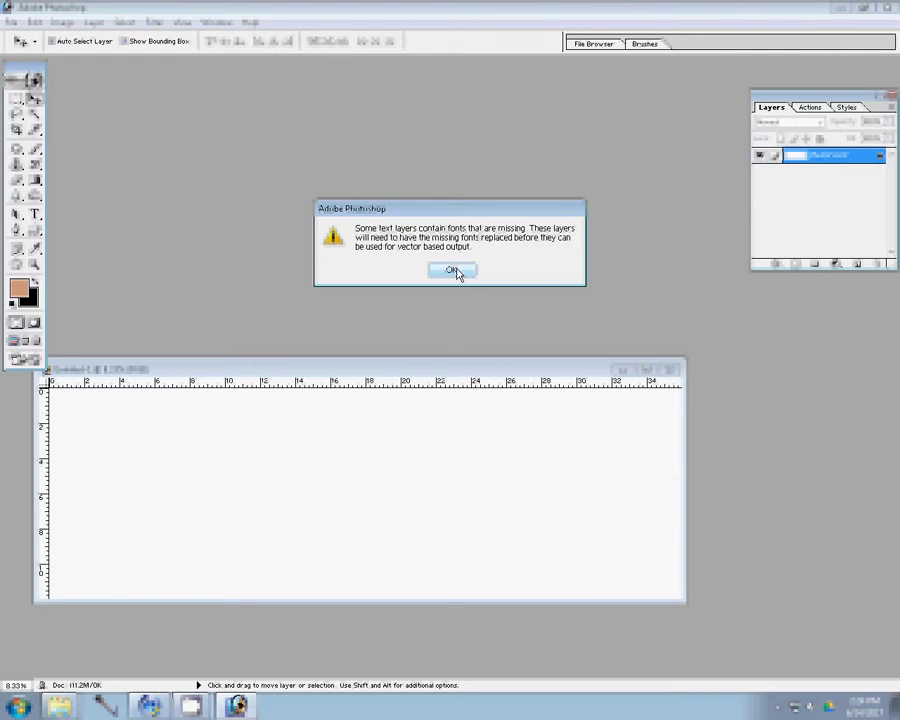
Drag the sunflower template into Untitled-1, scale it to fill the page, and close 04
click(452, 271)
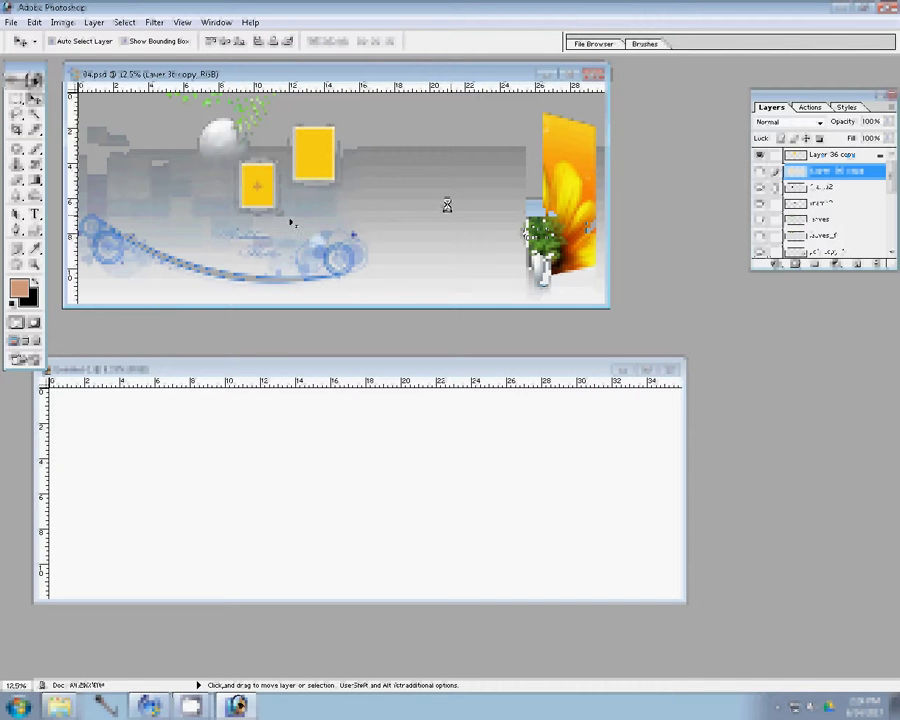
drag(291, 225, 360, 481)
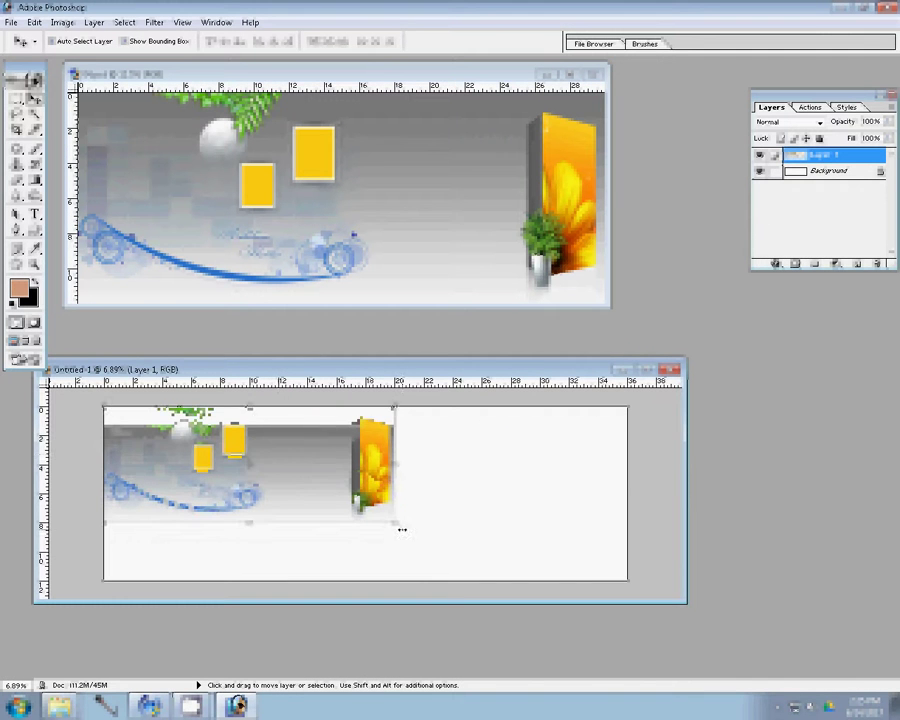
drag(395, 523, 627, 578)
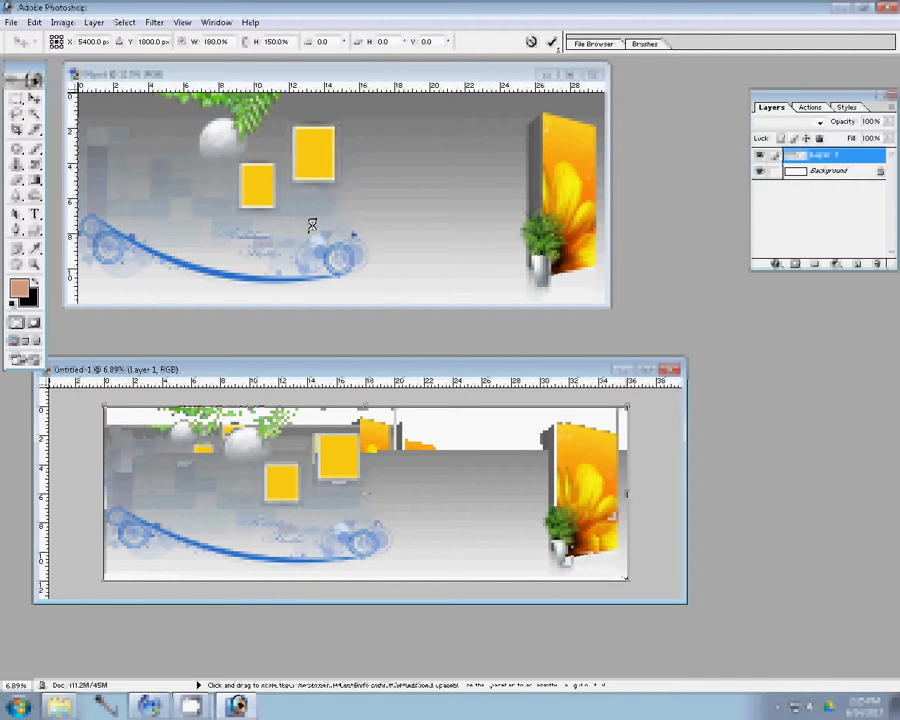
click(553, 42)
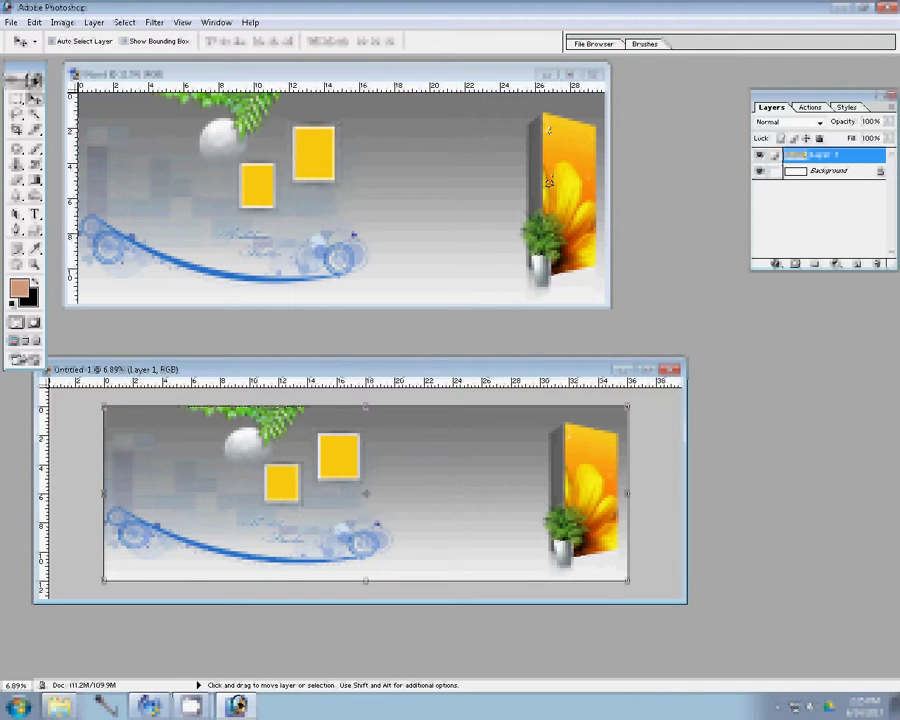
click(548, 183)
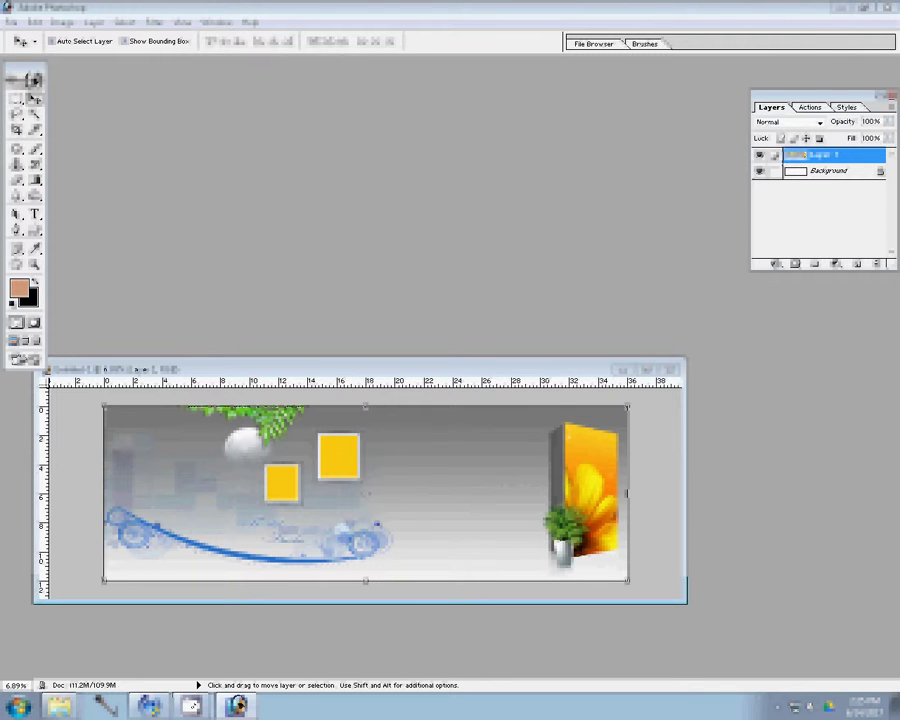
Open the eight event photos from DSC_0371 onward in the k folder
key(ctrl+o)
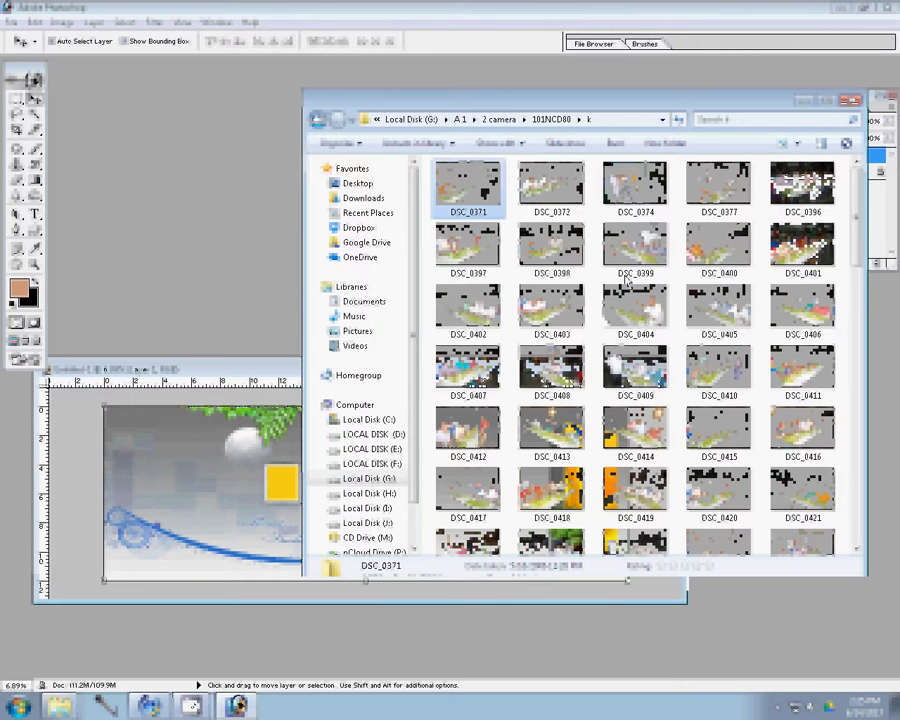
shift+click(627, 279)
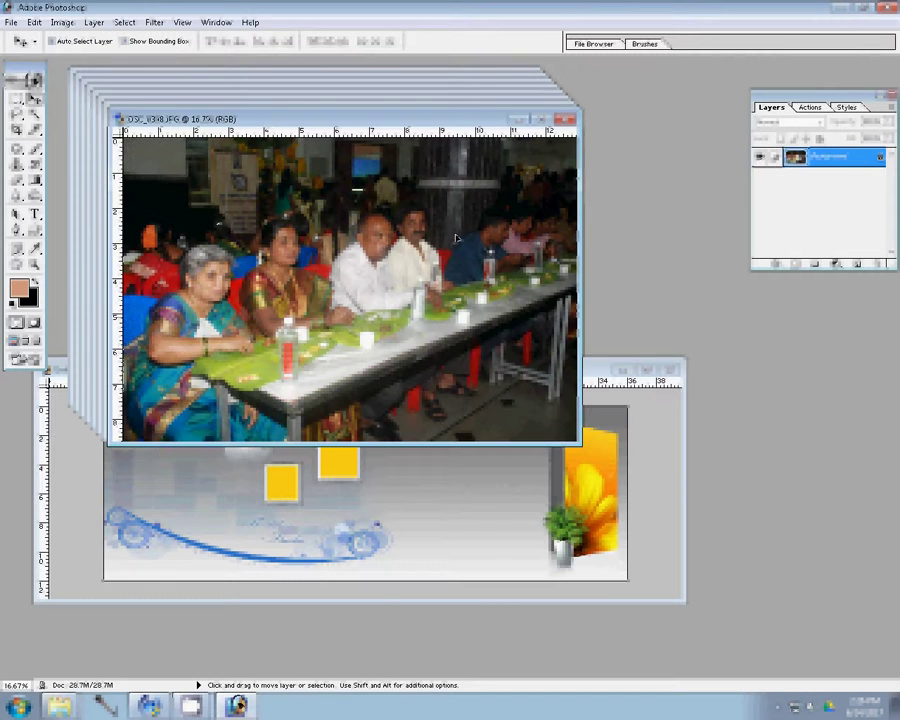
Dismiss the locked-layer alert and open Image Size for the 2592-pixel-high dining-table photo
click(478, 407)
key(Return)
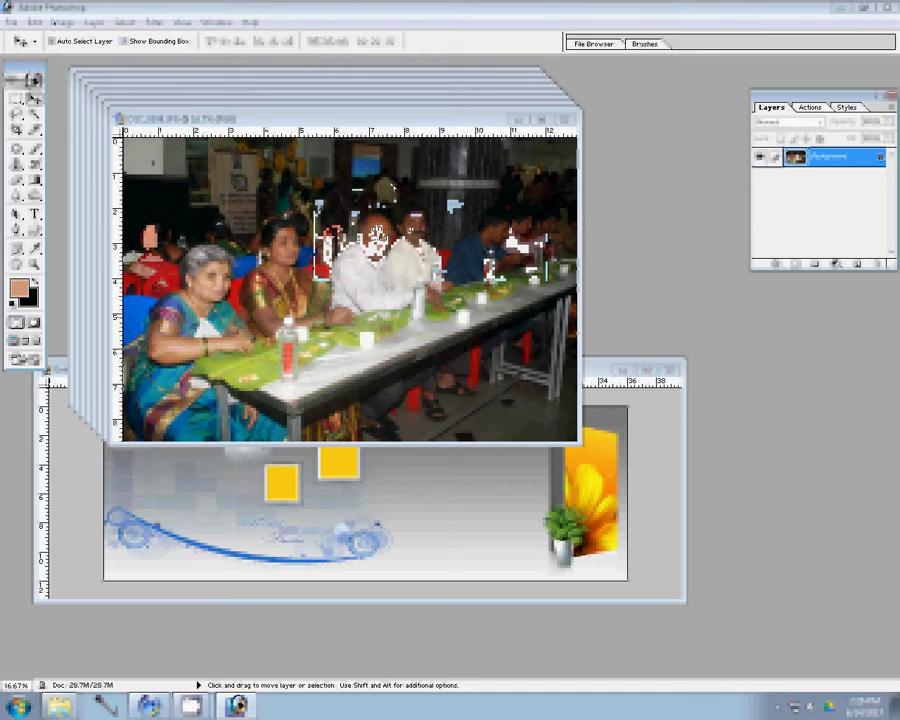
key(ctrl+alt+i)
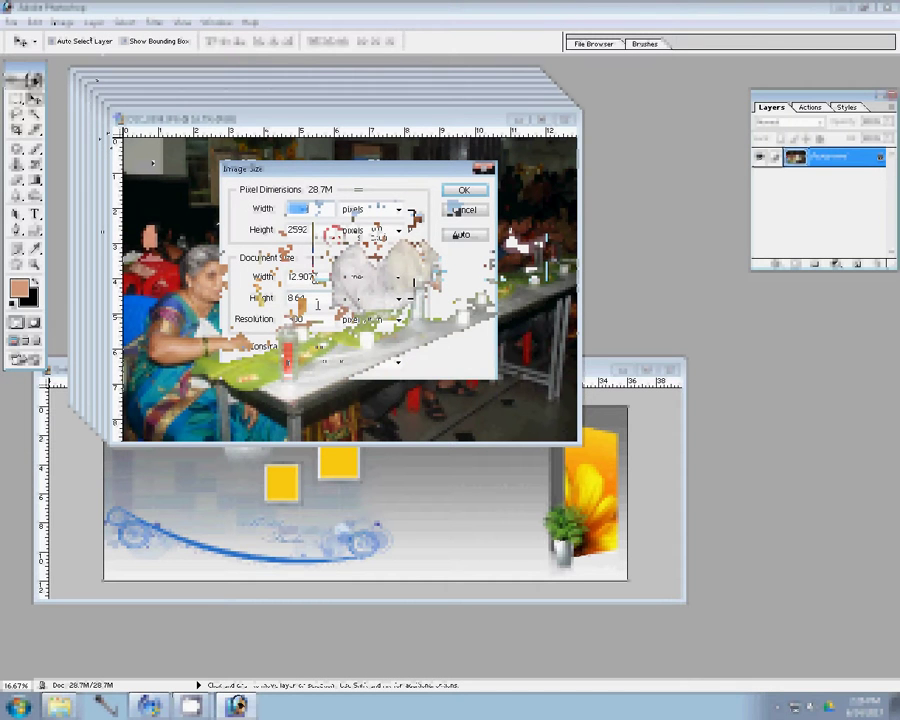